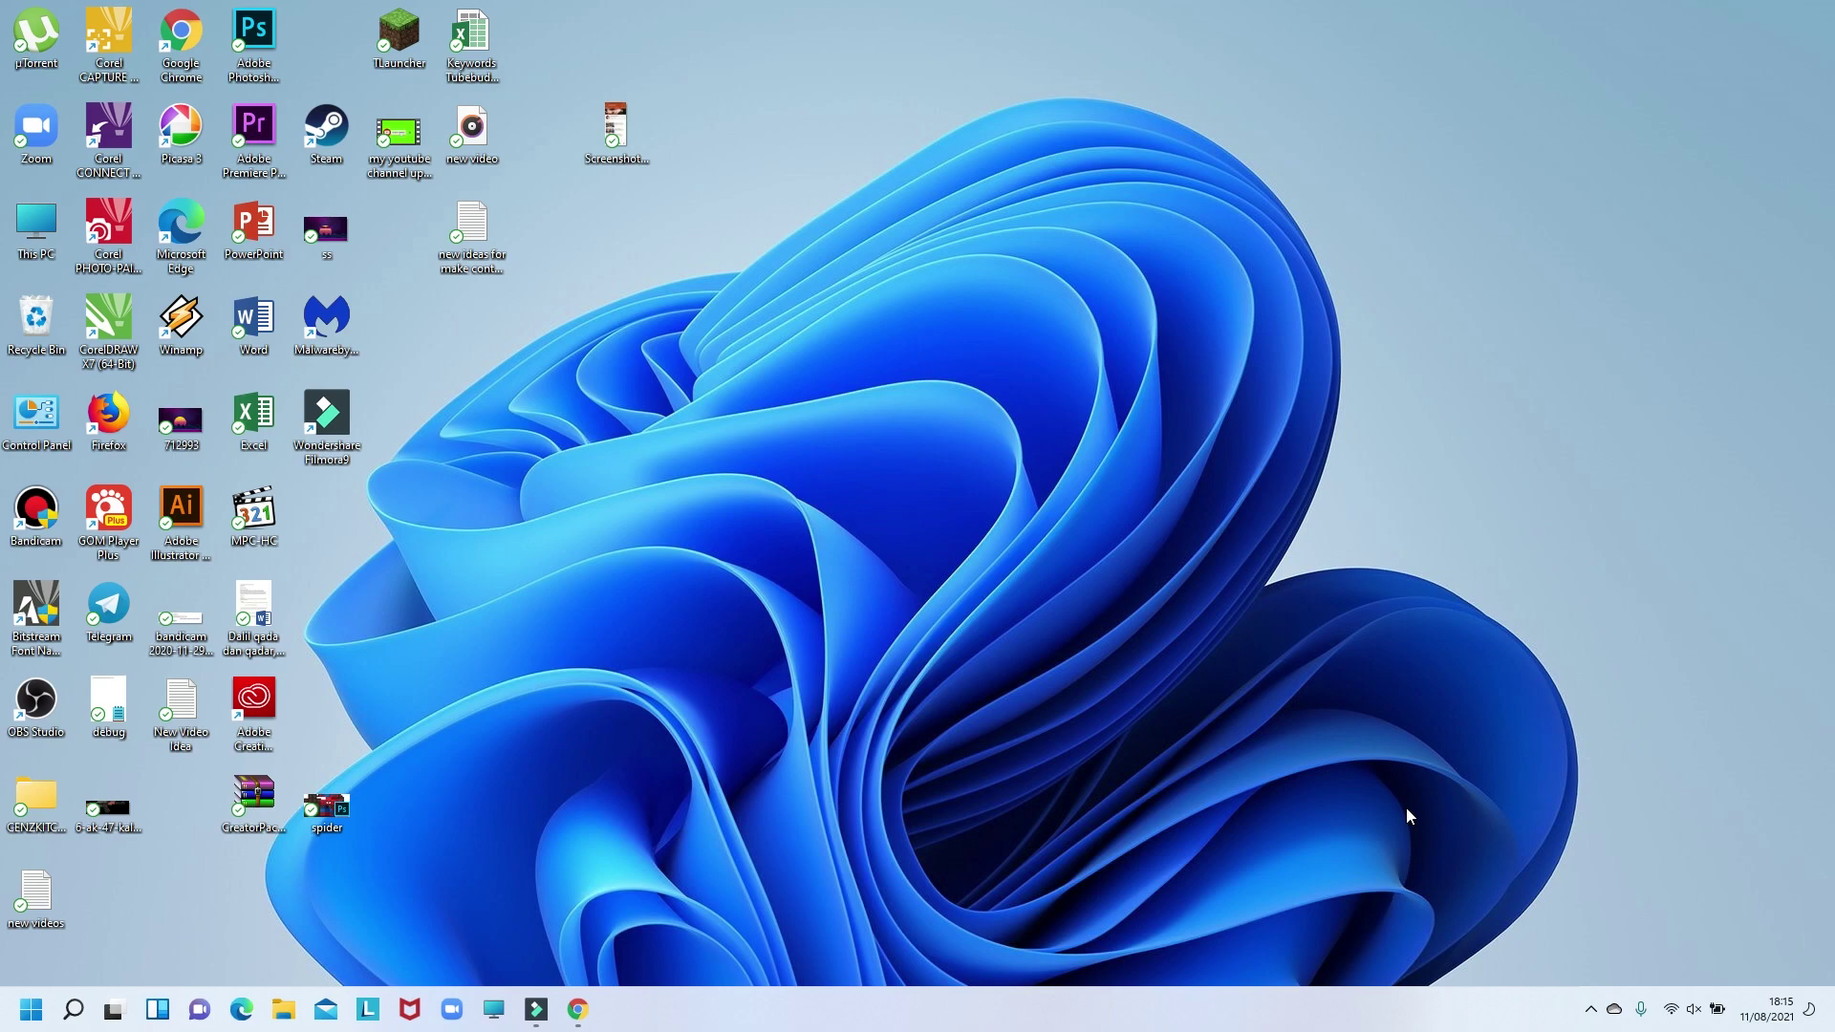
Step: Bring Chrome forward, check the Google results, then scroll the Tensura Mod CurseForge page to Recent Files
click(578, 1009)
click(148, 17)
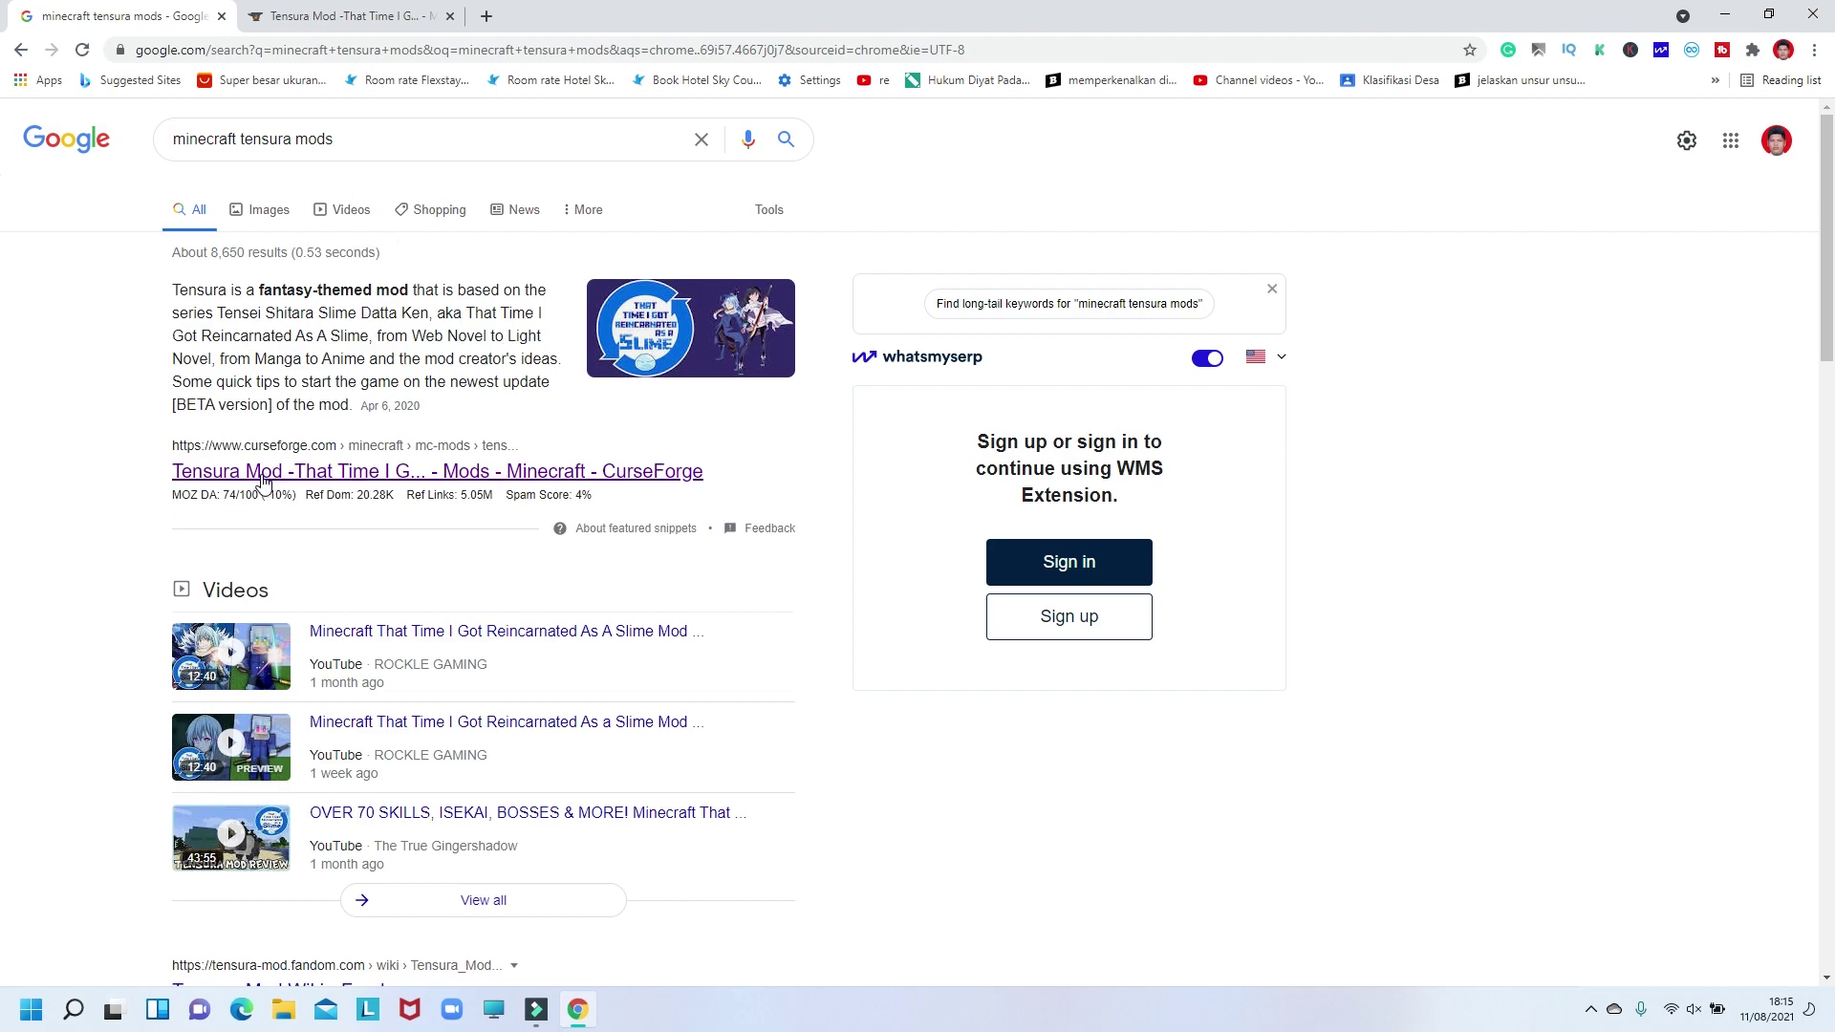
click(366, 10)
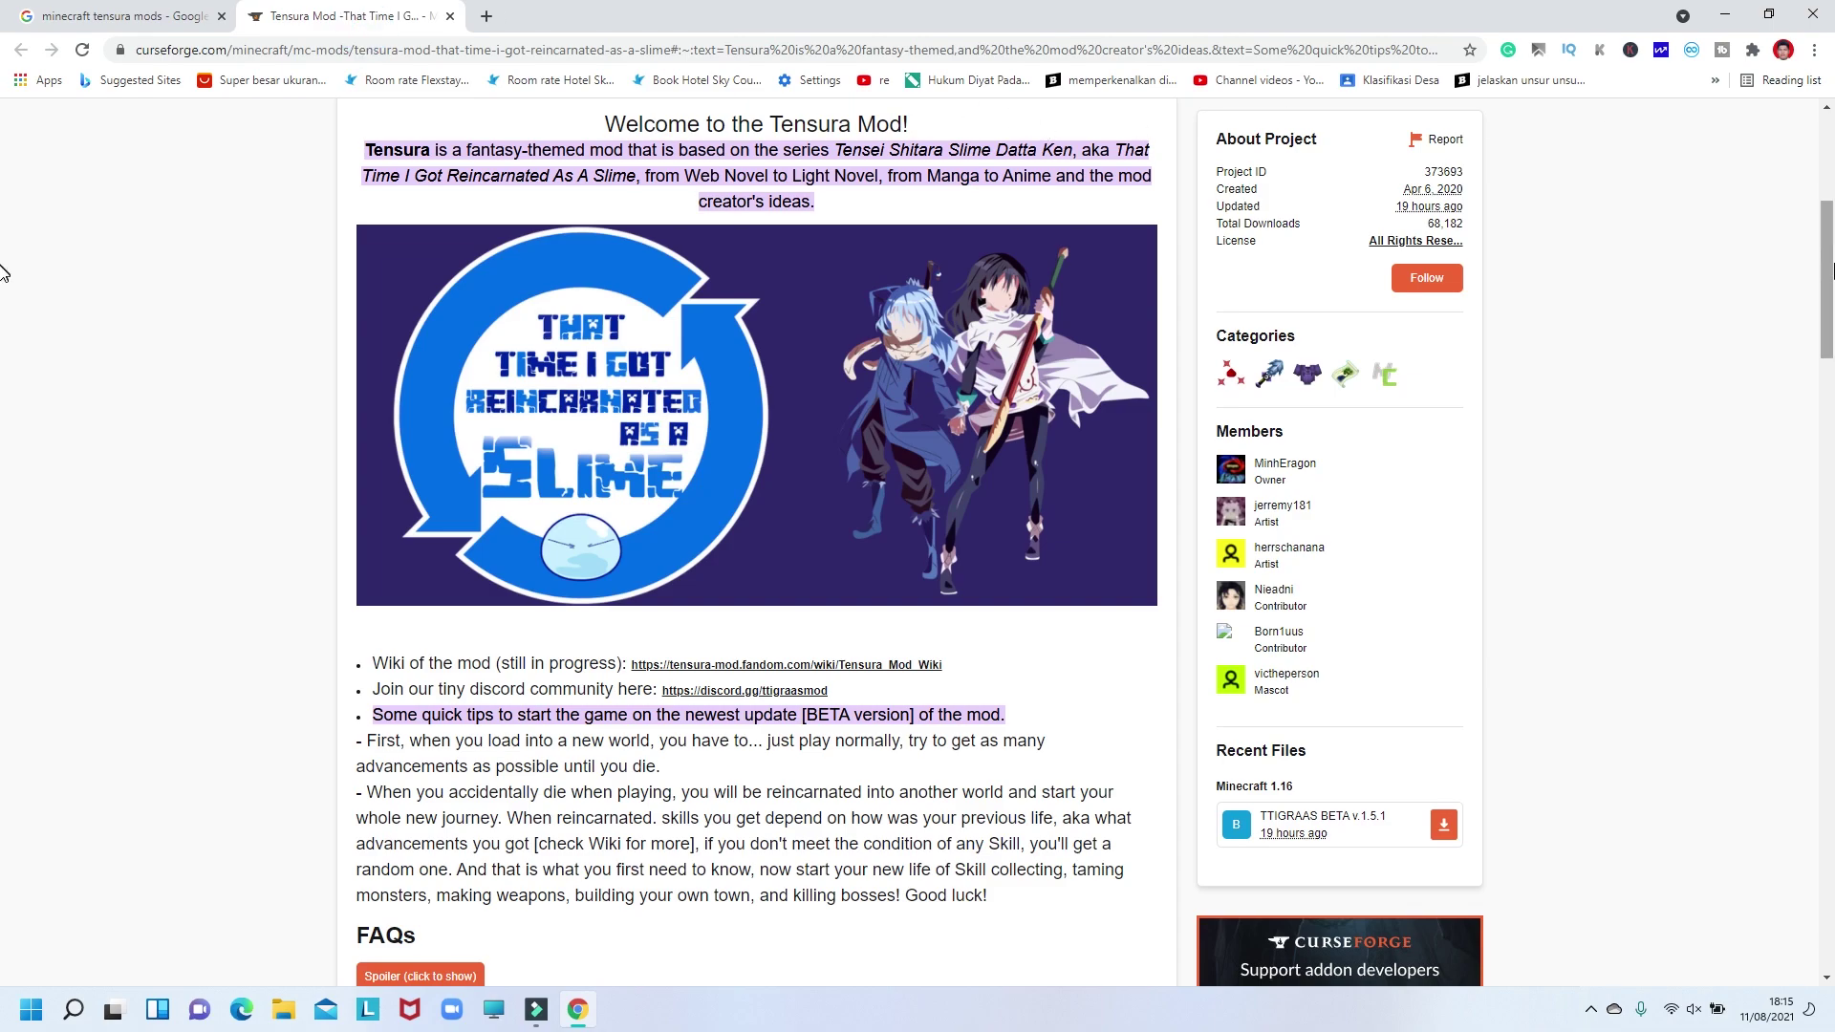
scroll(1827, 210, up, 3)
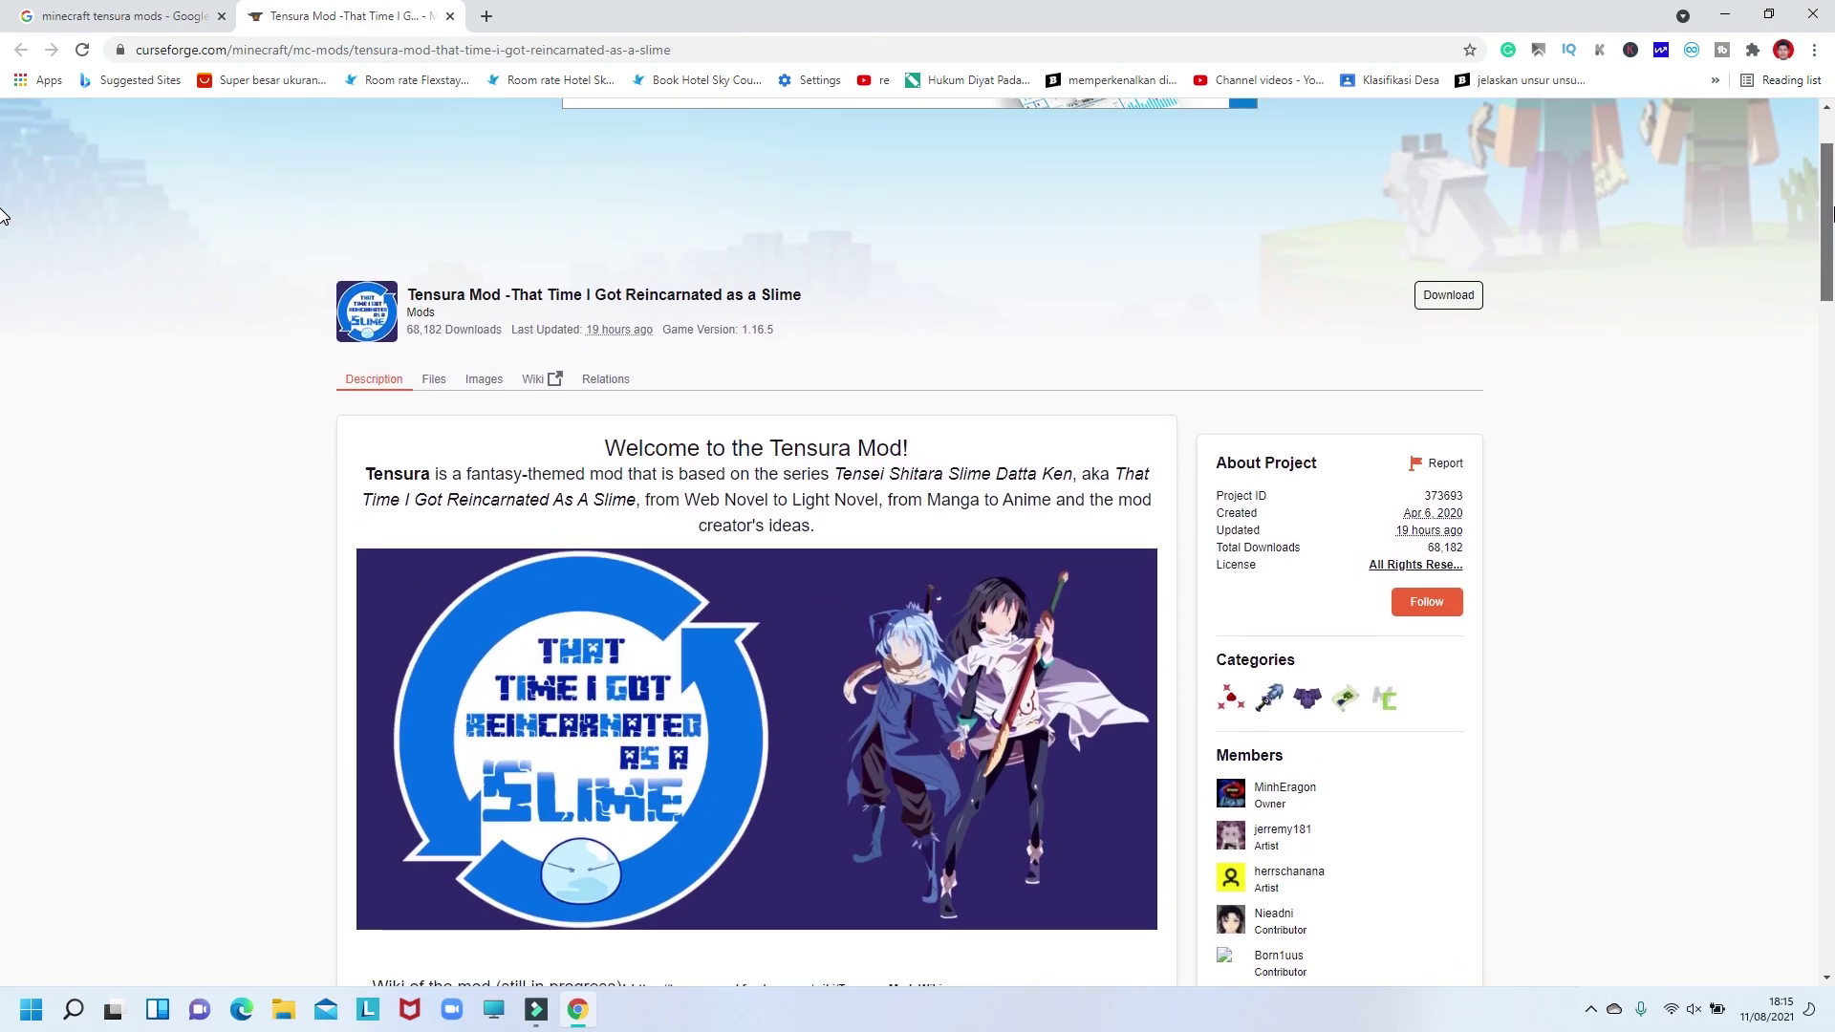
scroll(1827, 214, down, 1)
drag(1833, 217, 1809, 339)
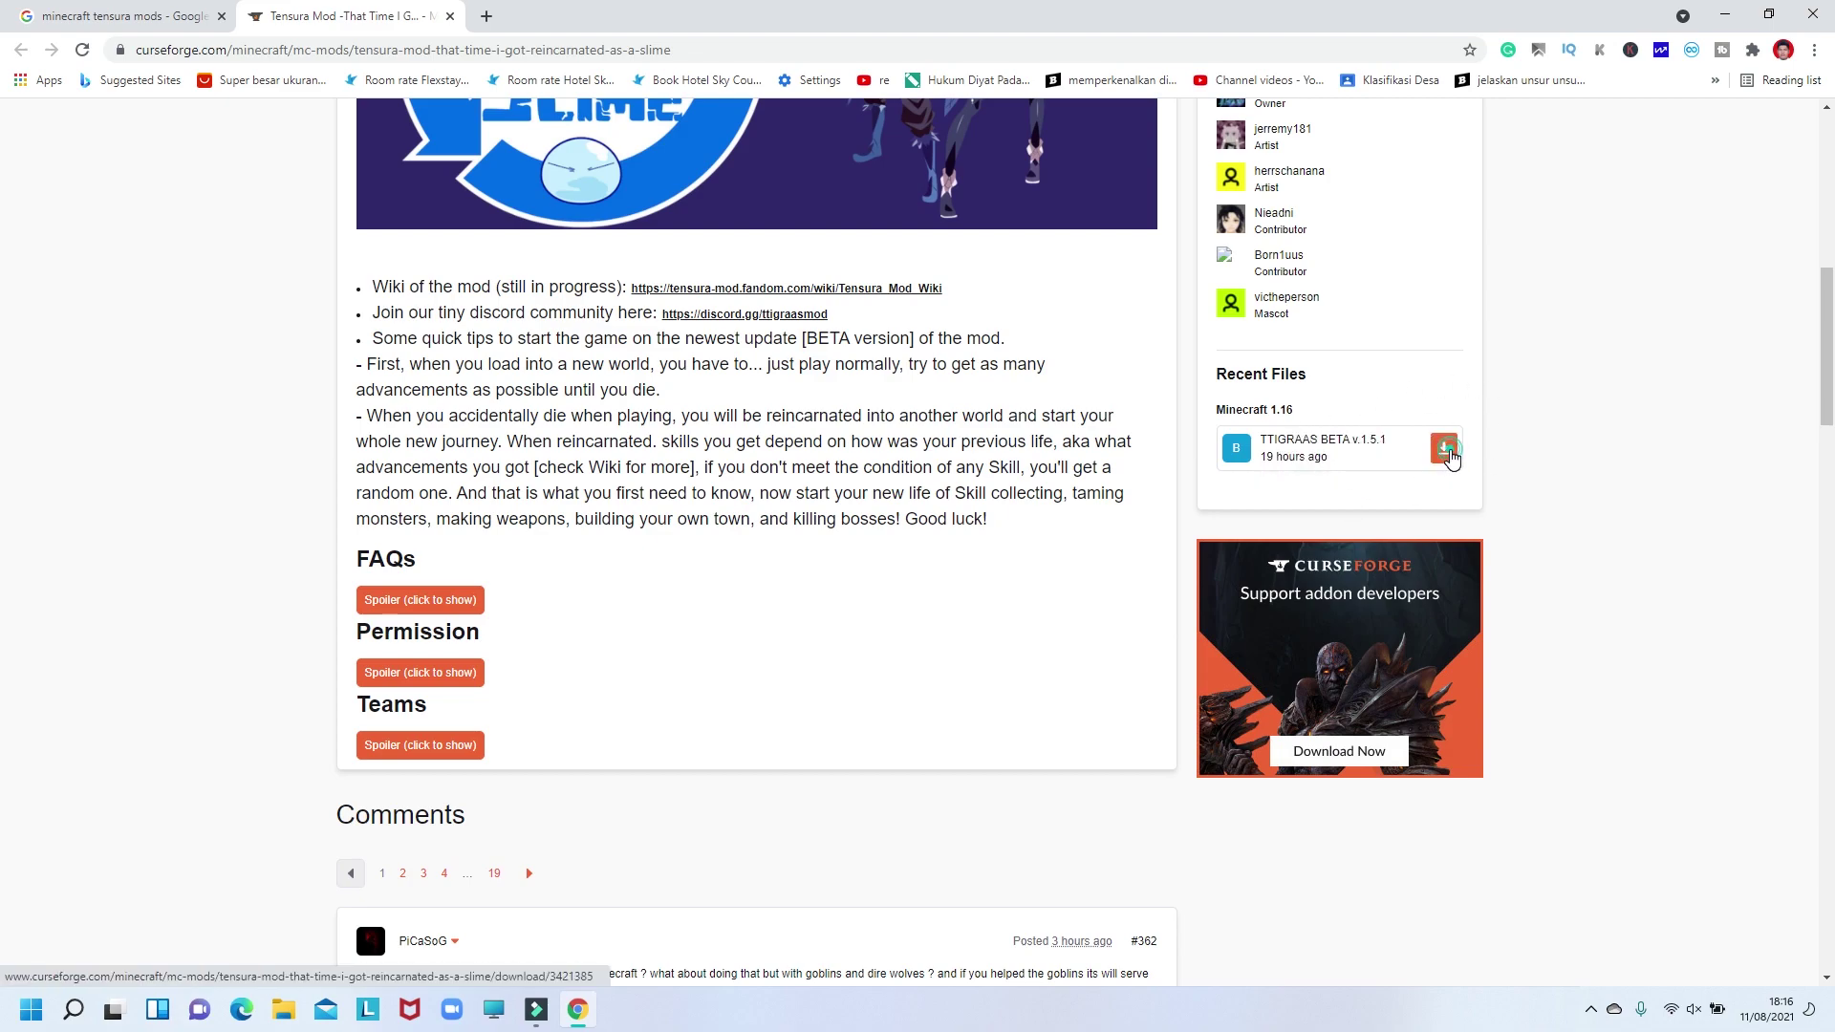
Step: Download the TTIGRAAS BETA v.1.5.1 jar, keep it past Chrome's warning, and open its download menu
click(1451, 461)
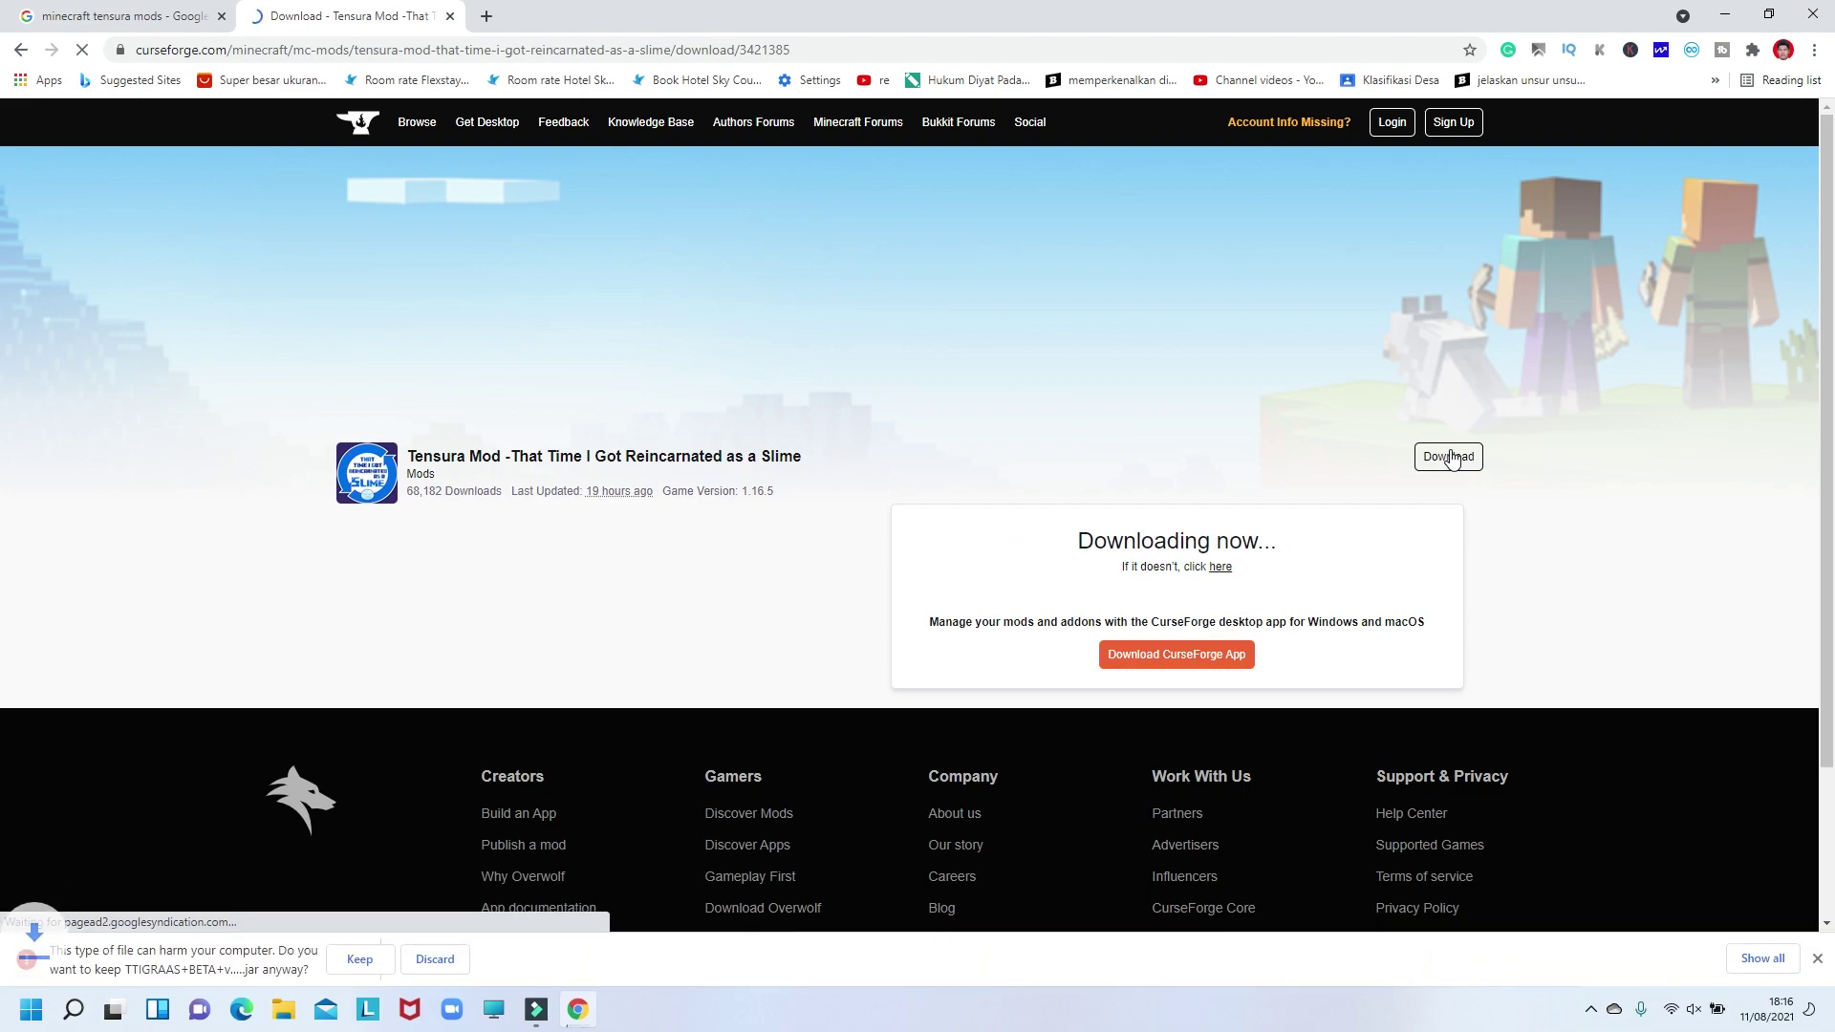
click(360, 961)
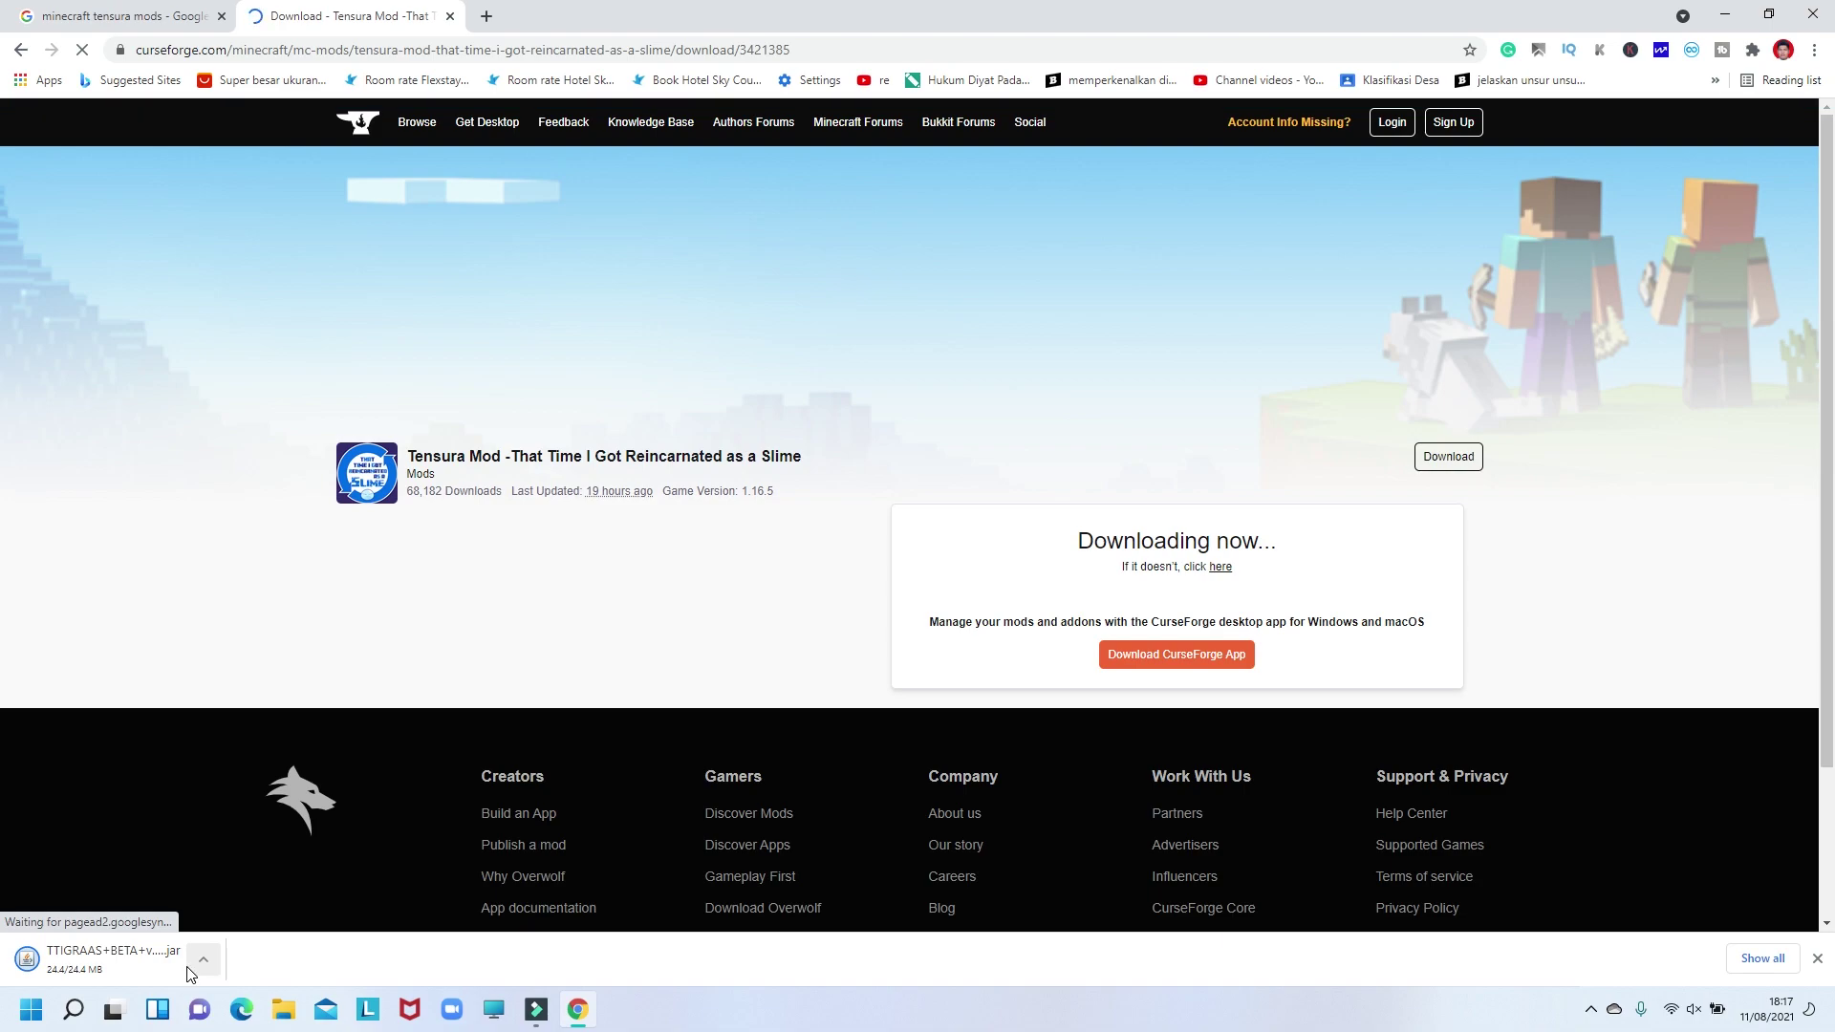
click(209, 958)
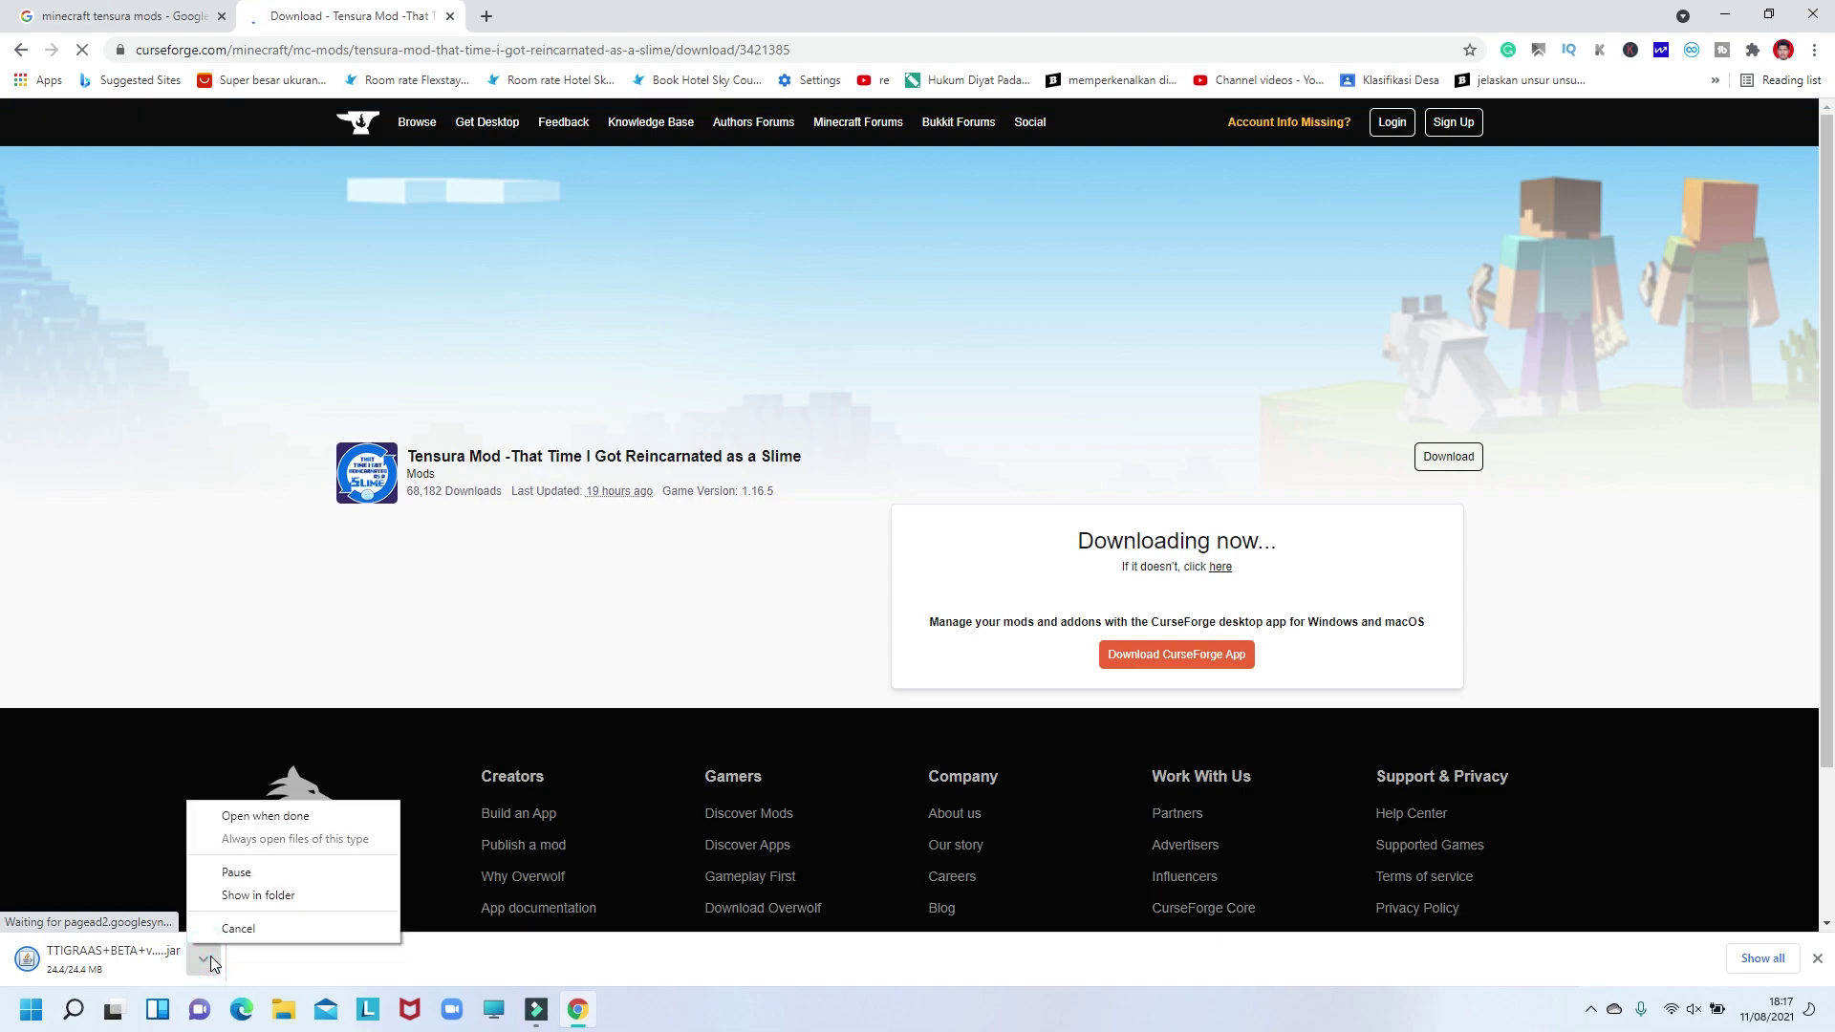
click(274, 896)
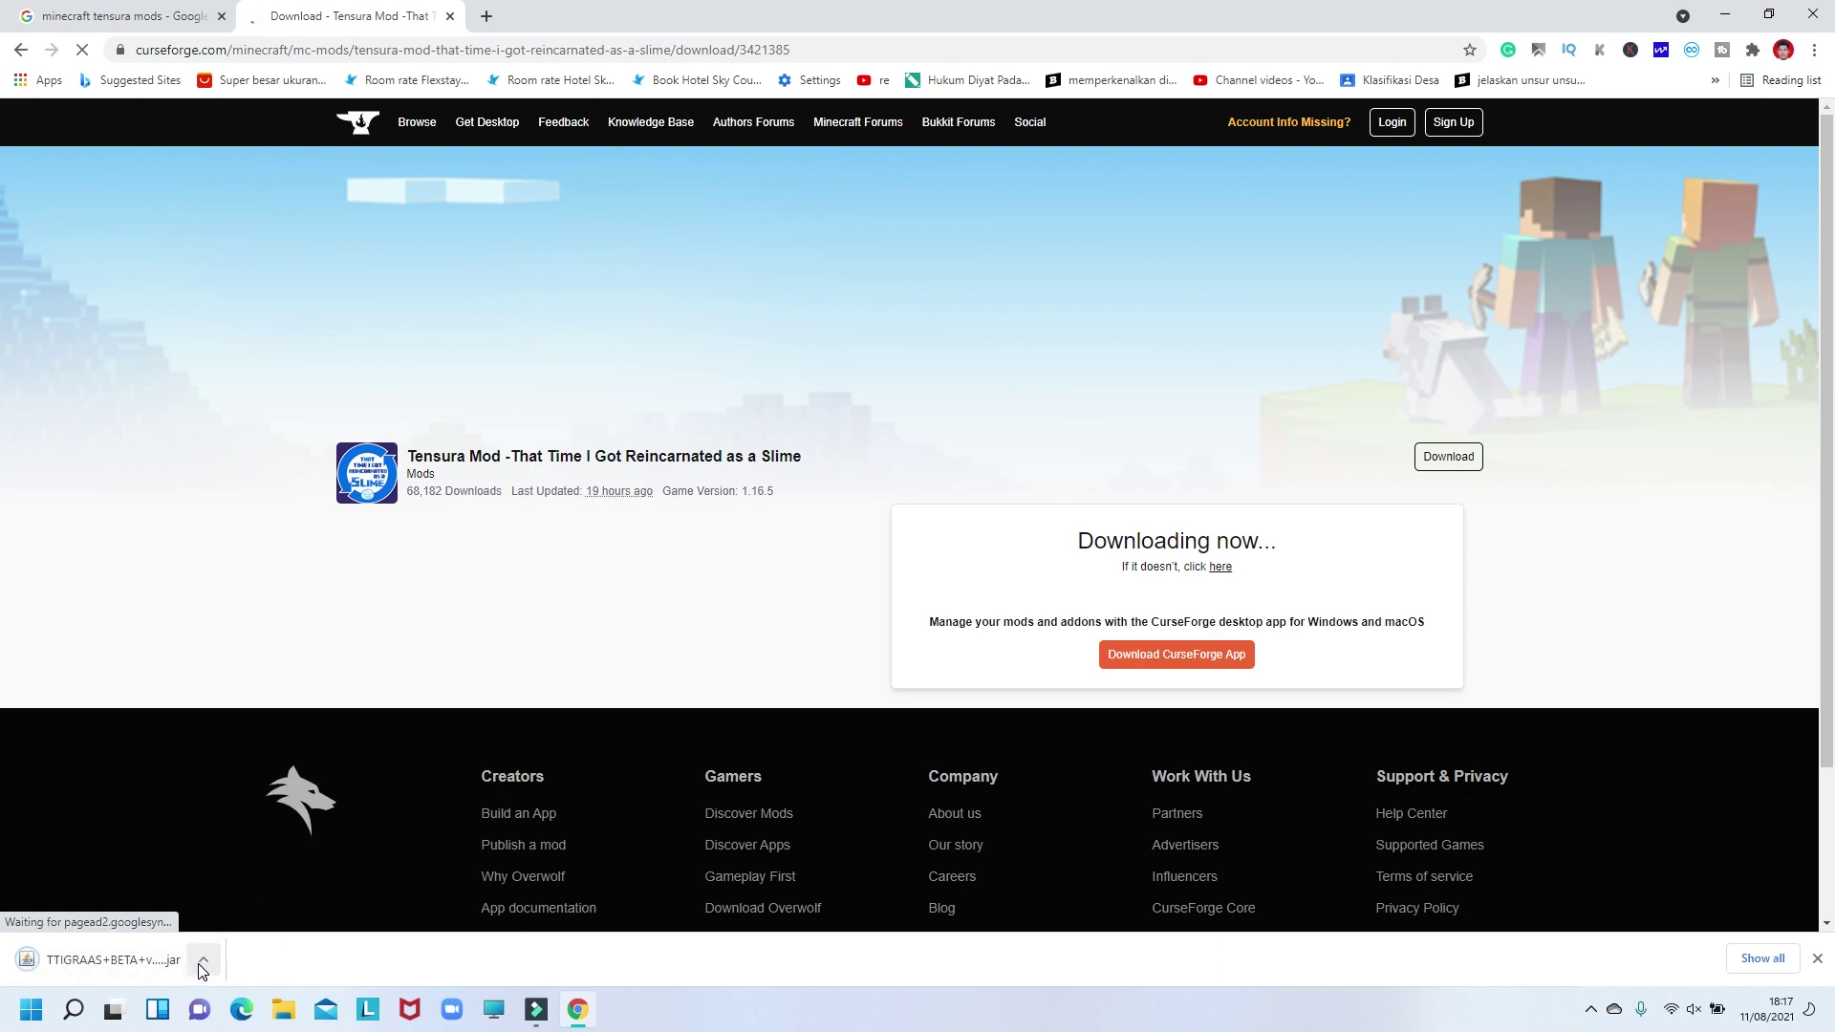
click(203, 960)
Step: Show the downloaded jar in its Downloads folder, then open the AppData folder via Run
click(258, 895)
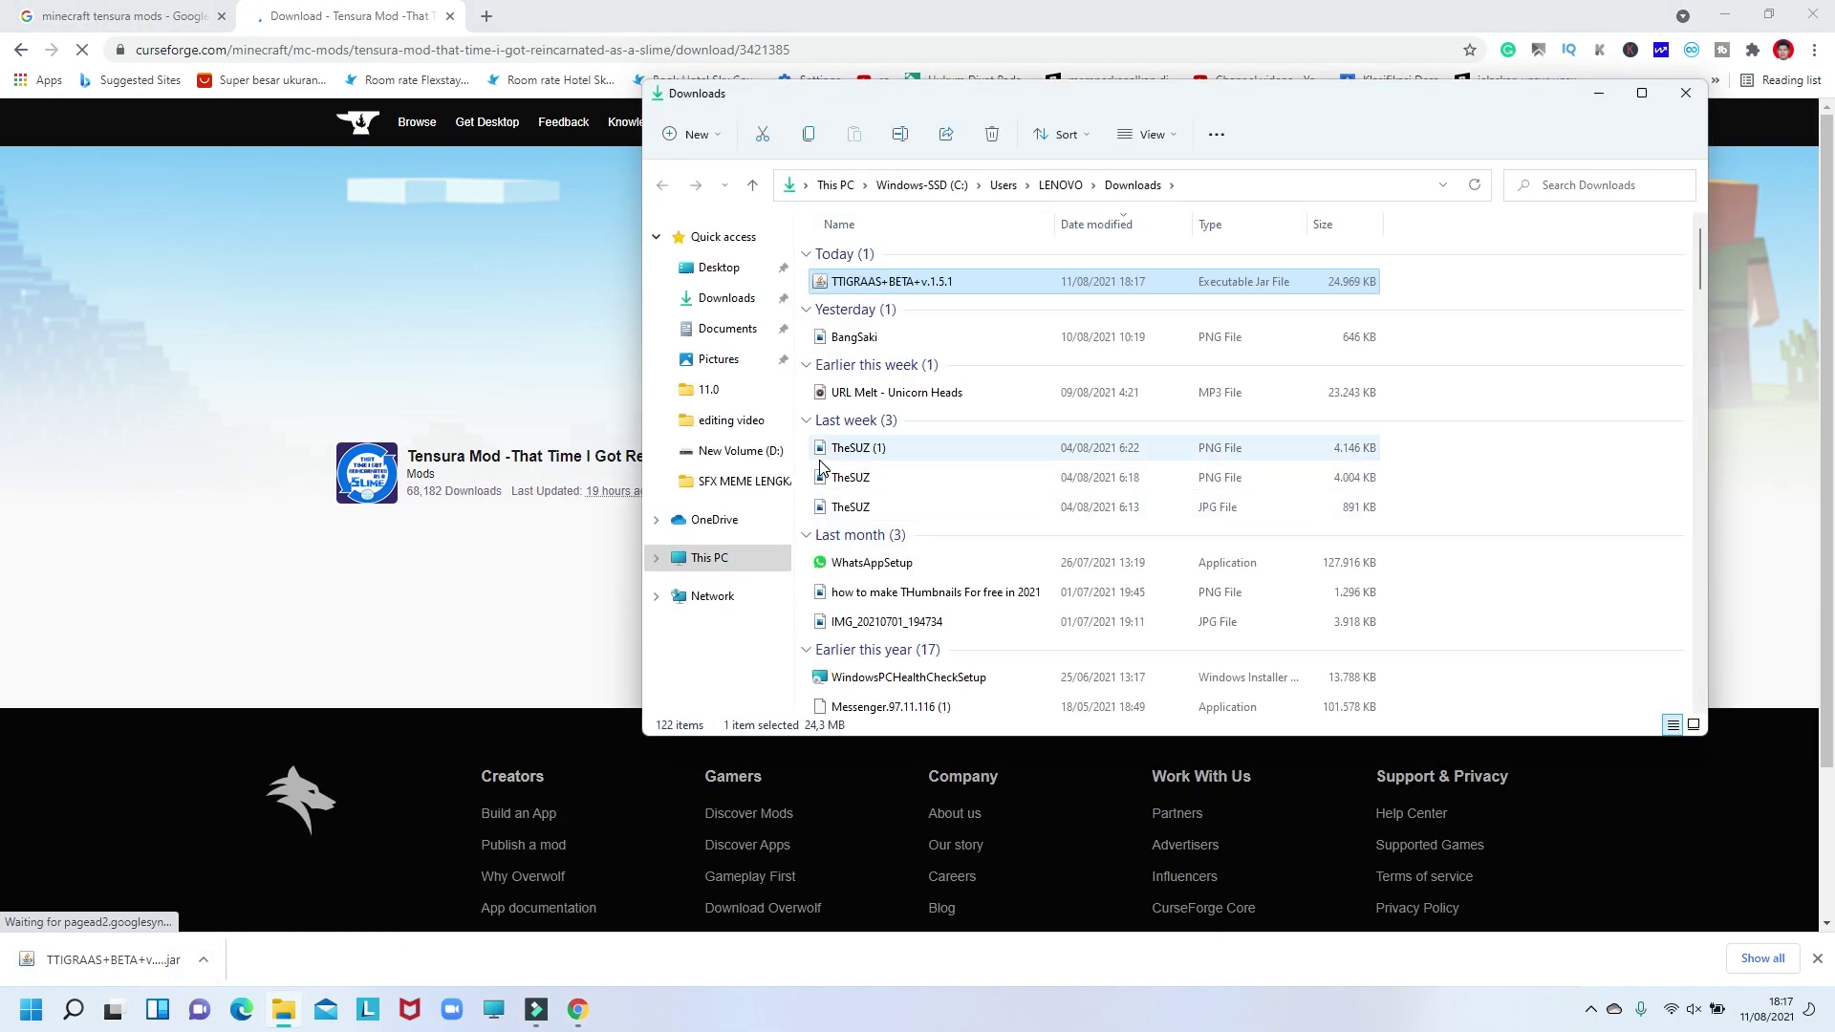
drag(897, 92, 591, 164)
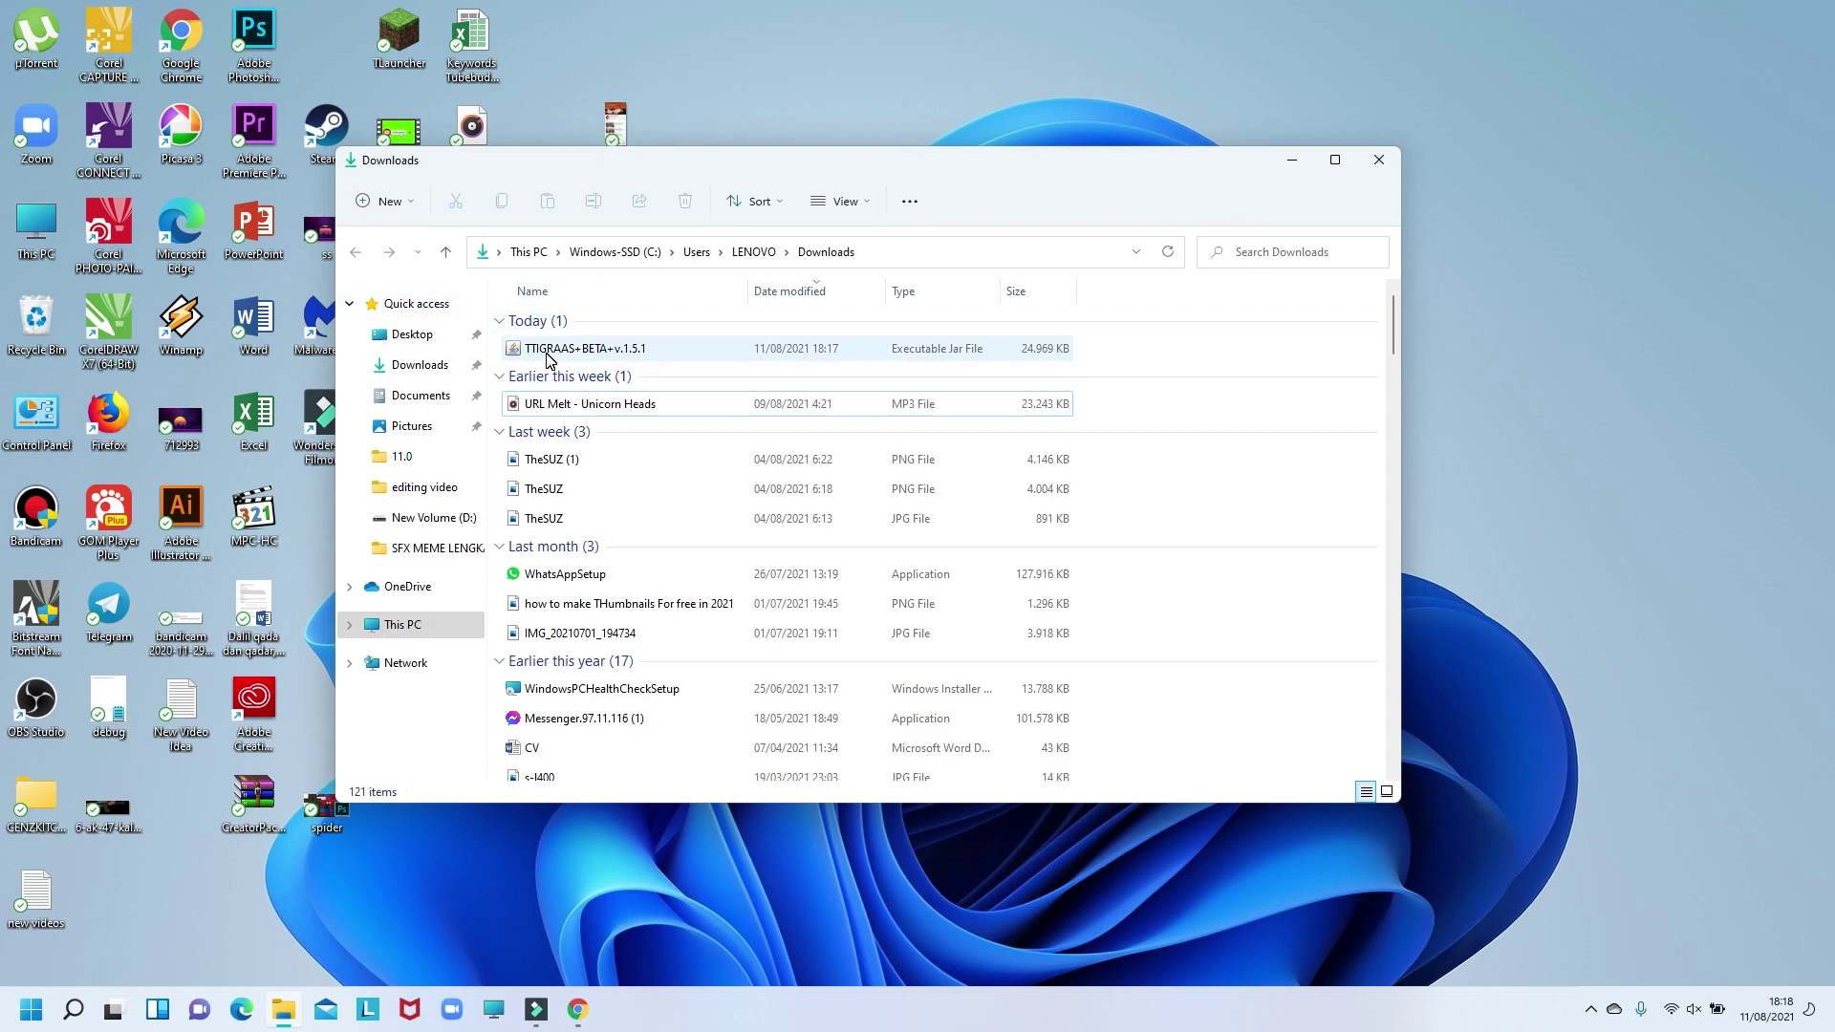
click(462, 885)
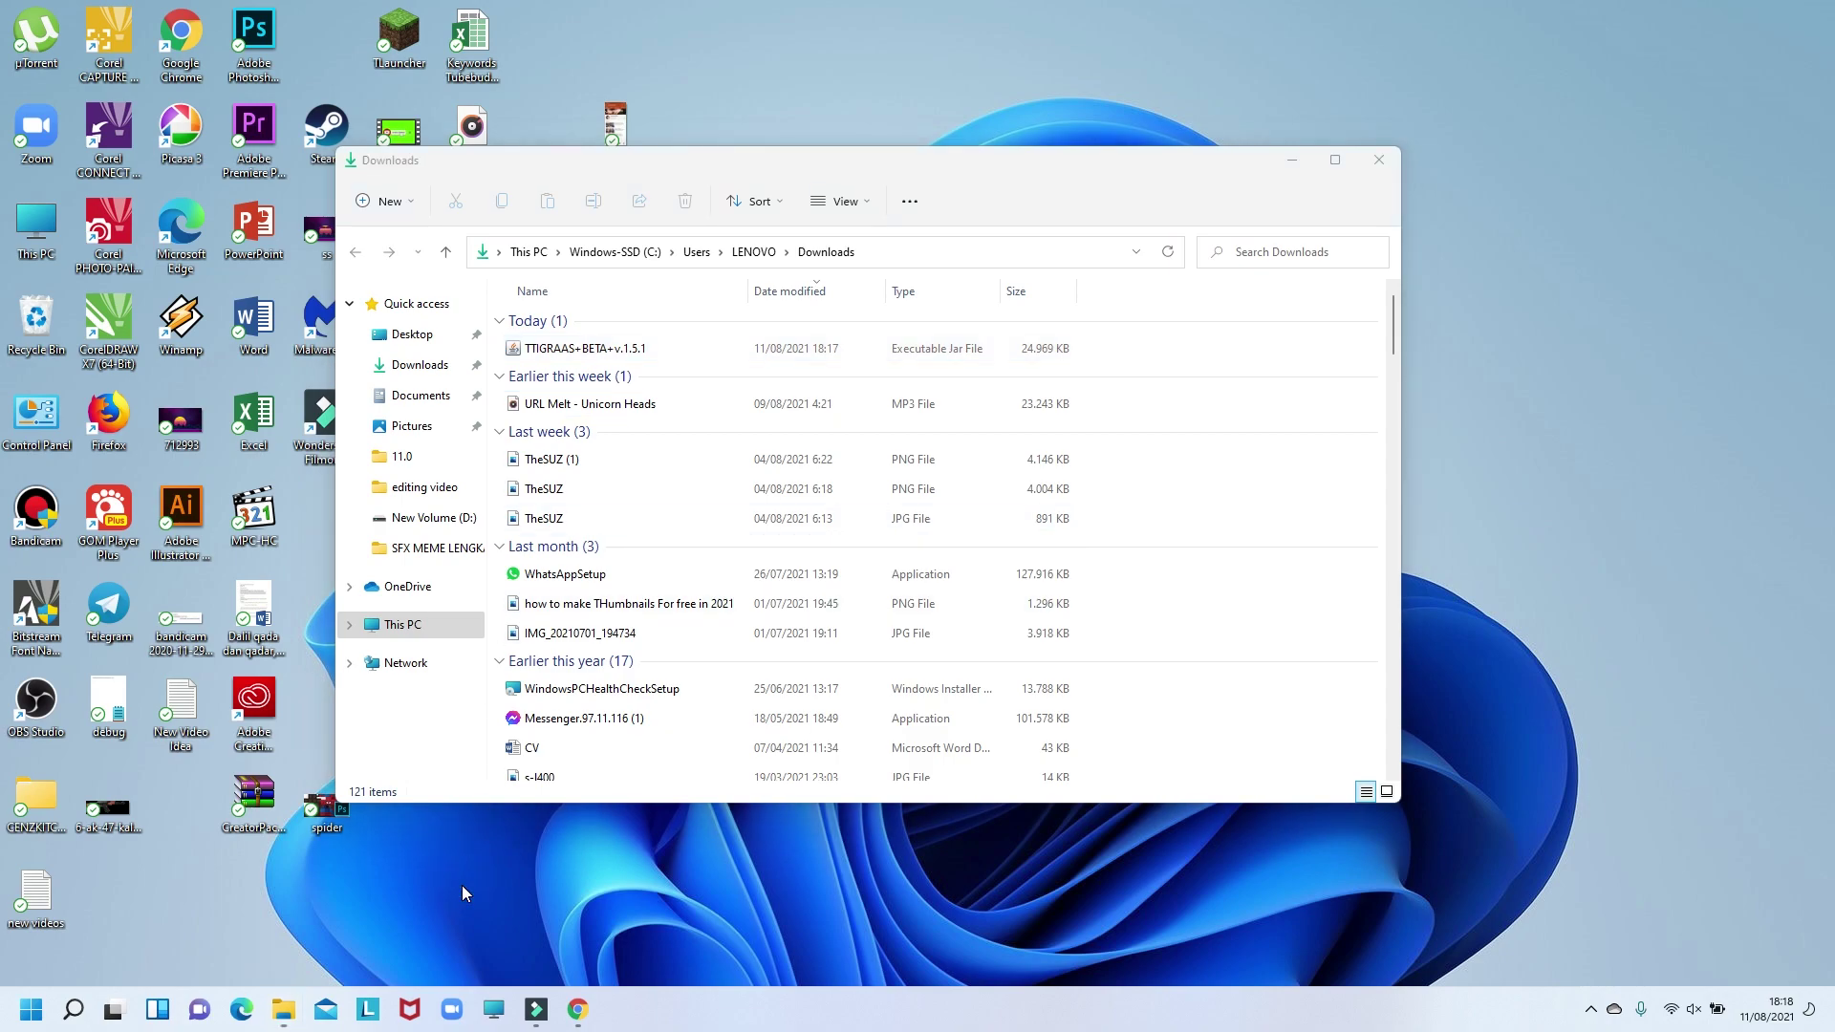
key(super+r)
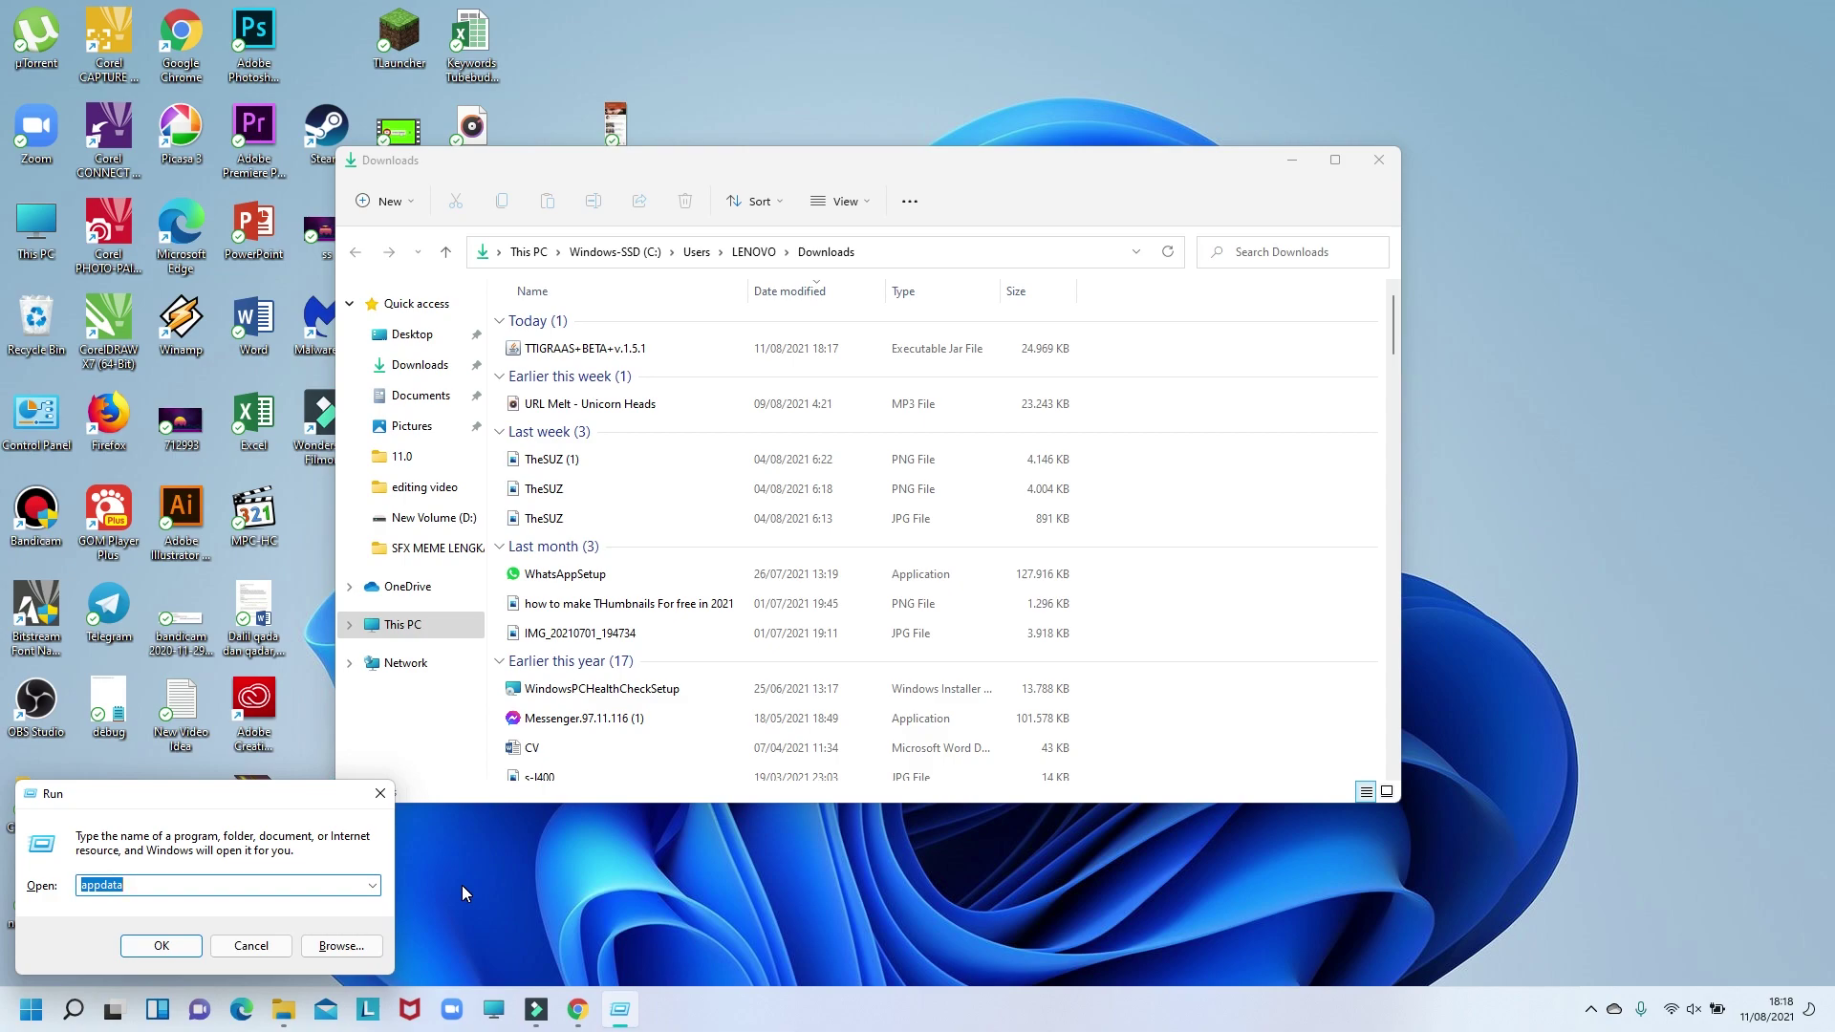
key(Return)
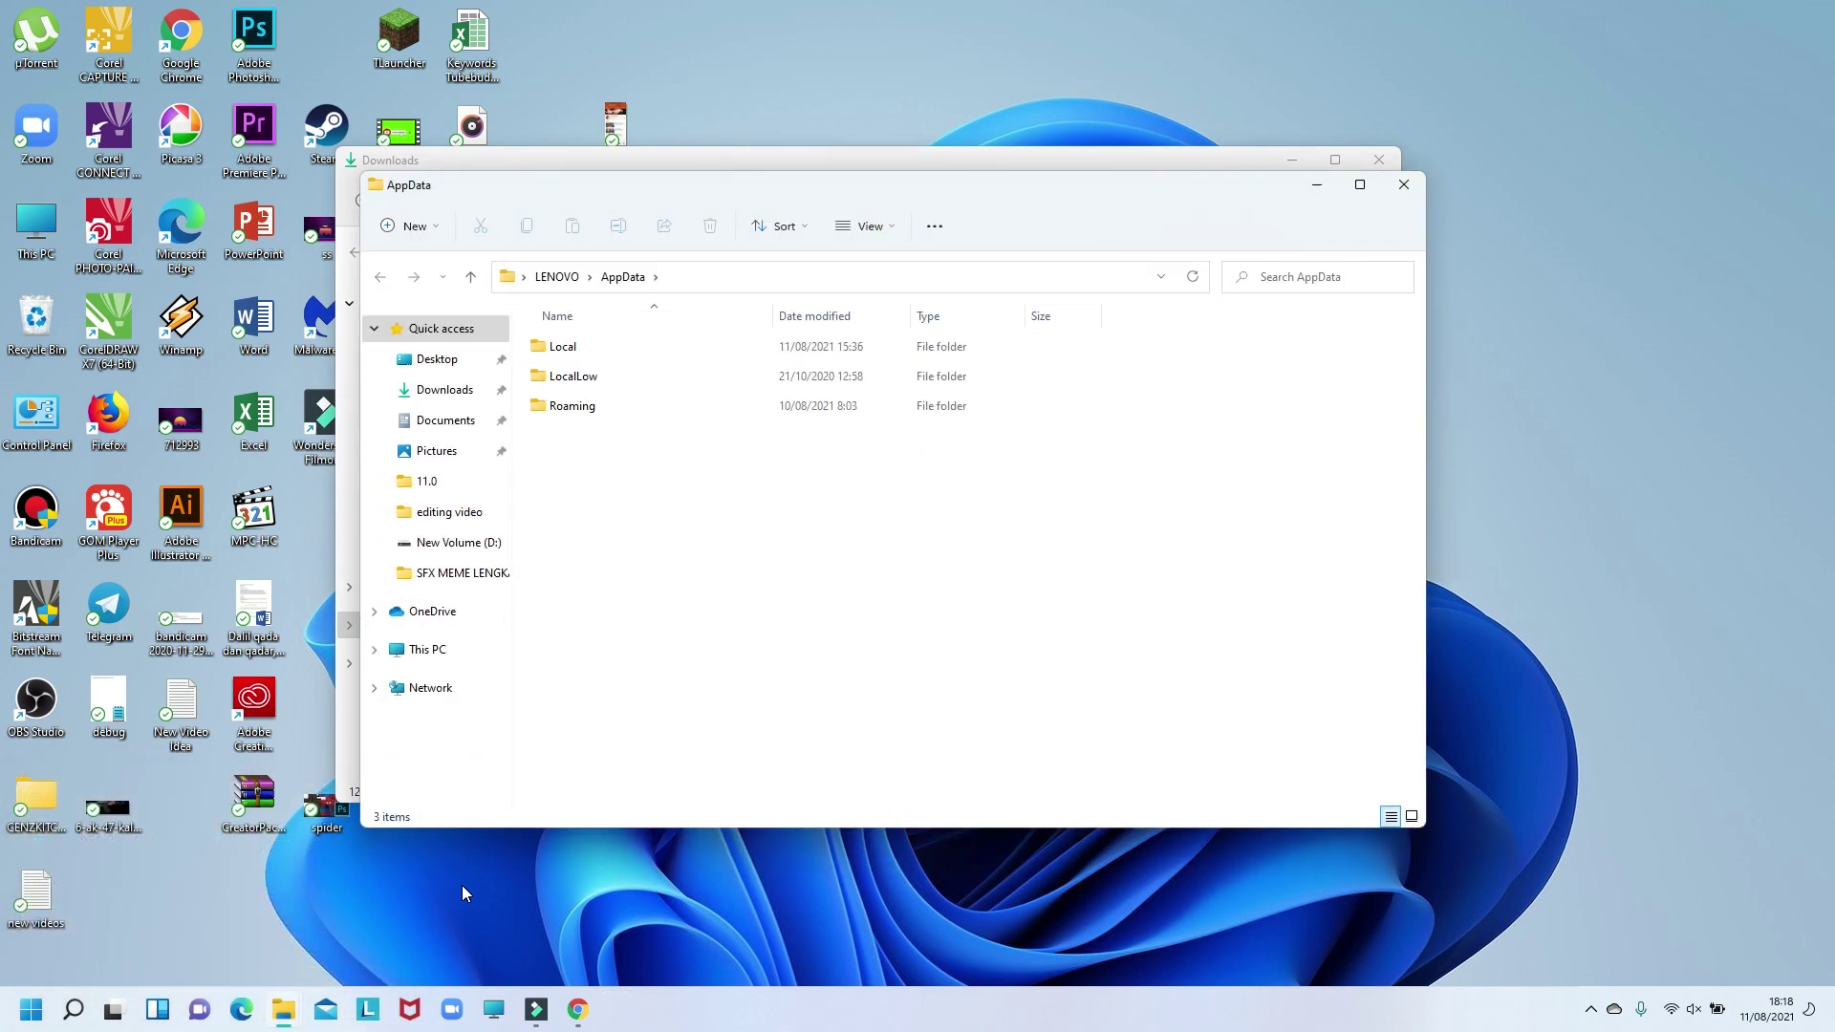
Step: Go from AppData into Roaming > .minecraft > mods and place that window beside Downloads
double_click(586, 408)
double_click(587, 353)
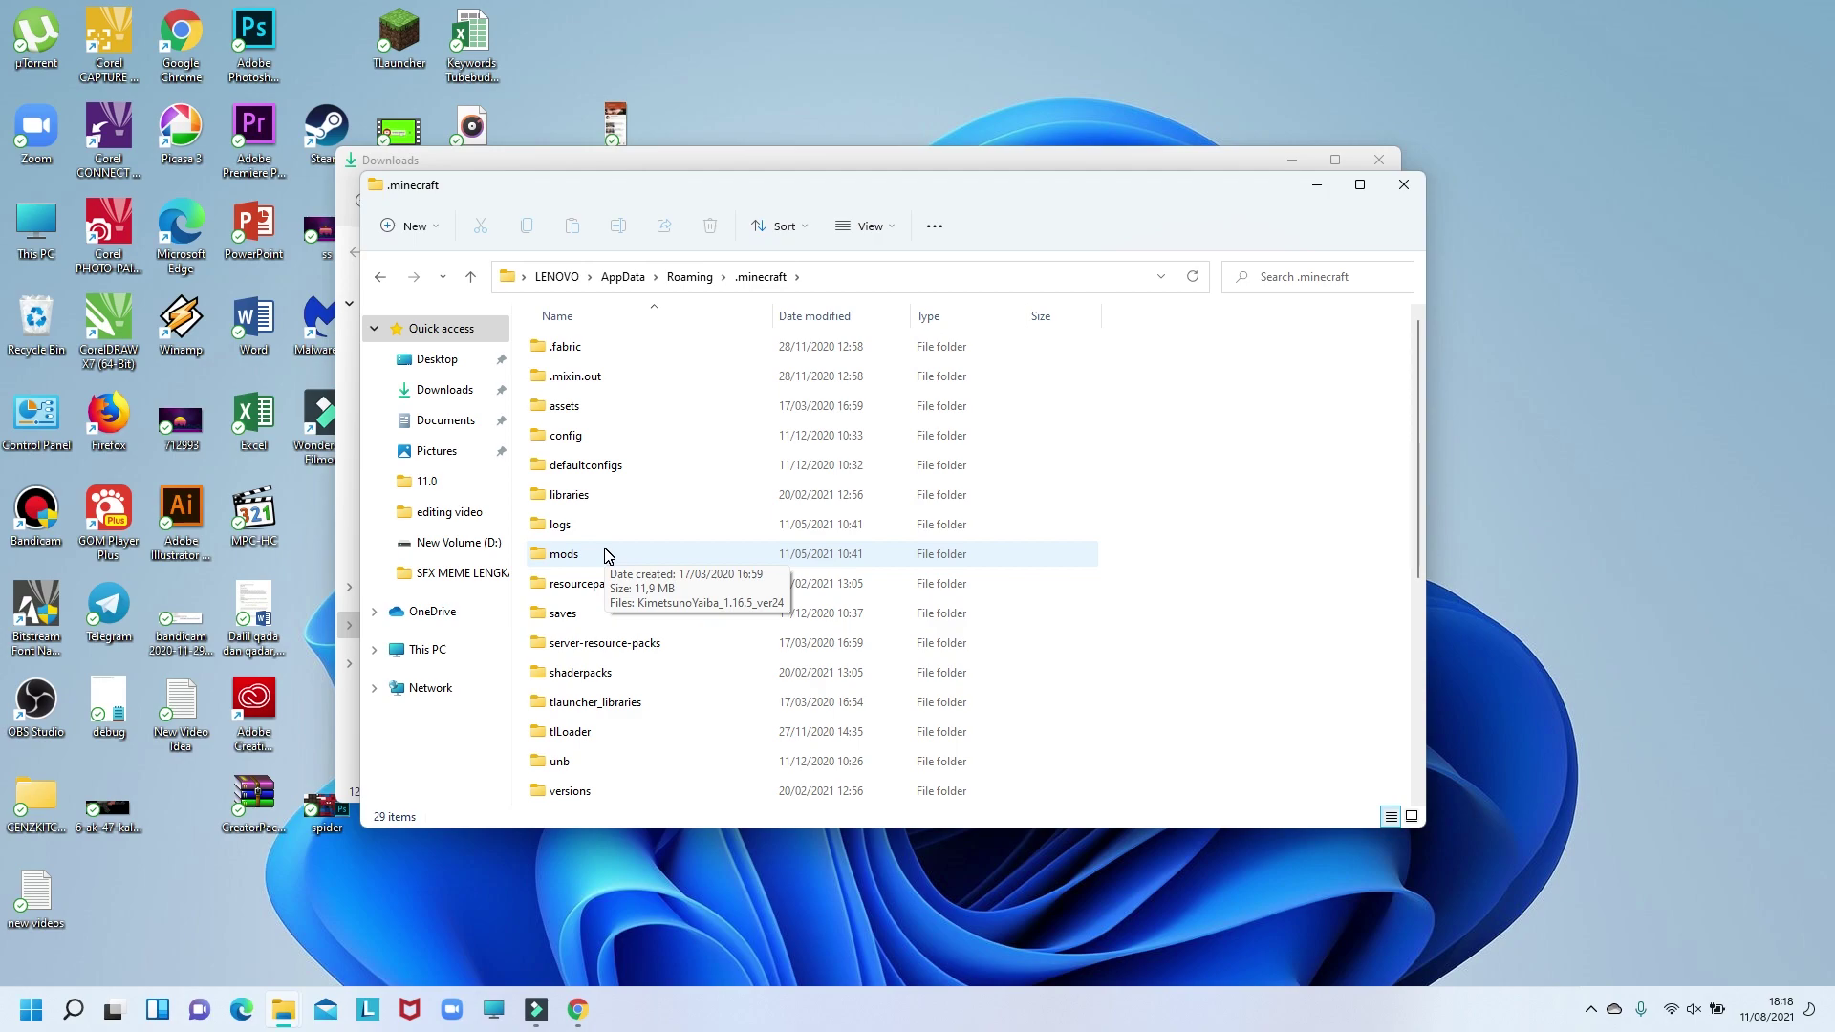
key(Down)
key(Down)
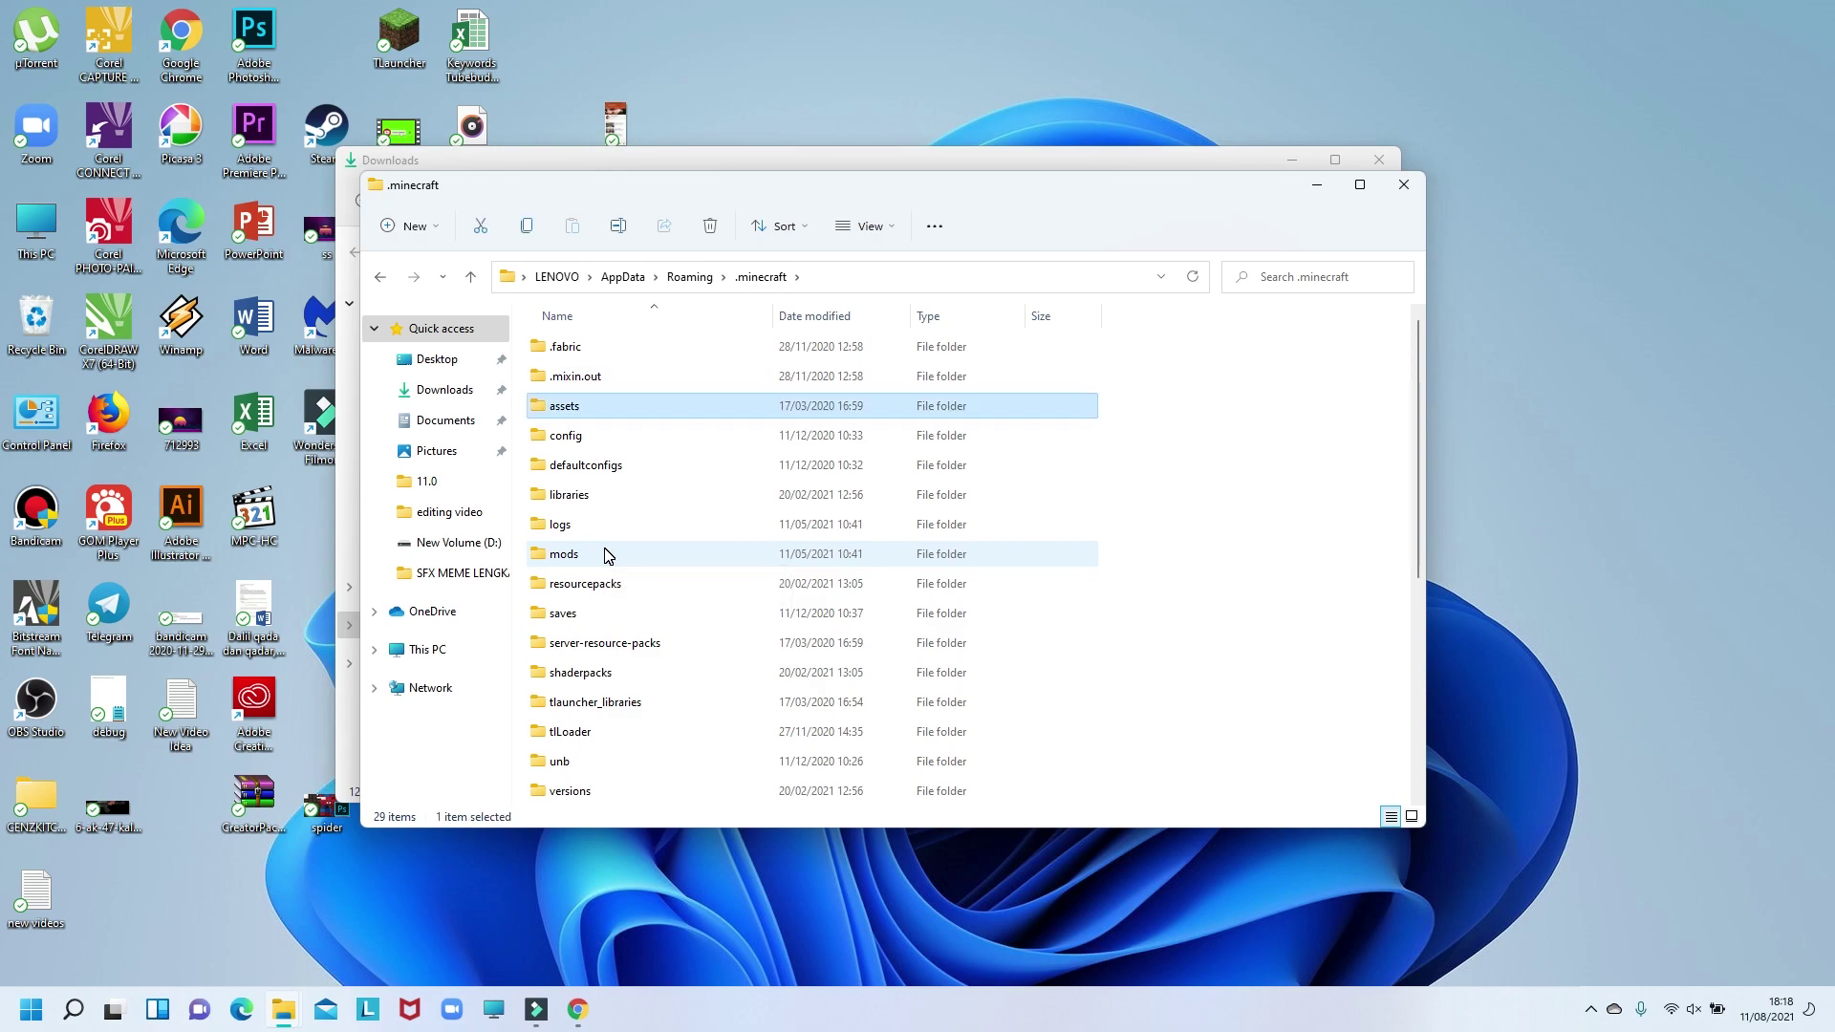
double_click(609, 556)
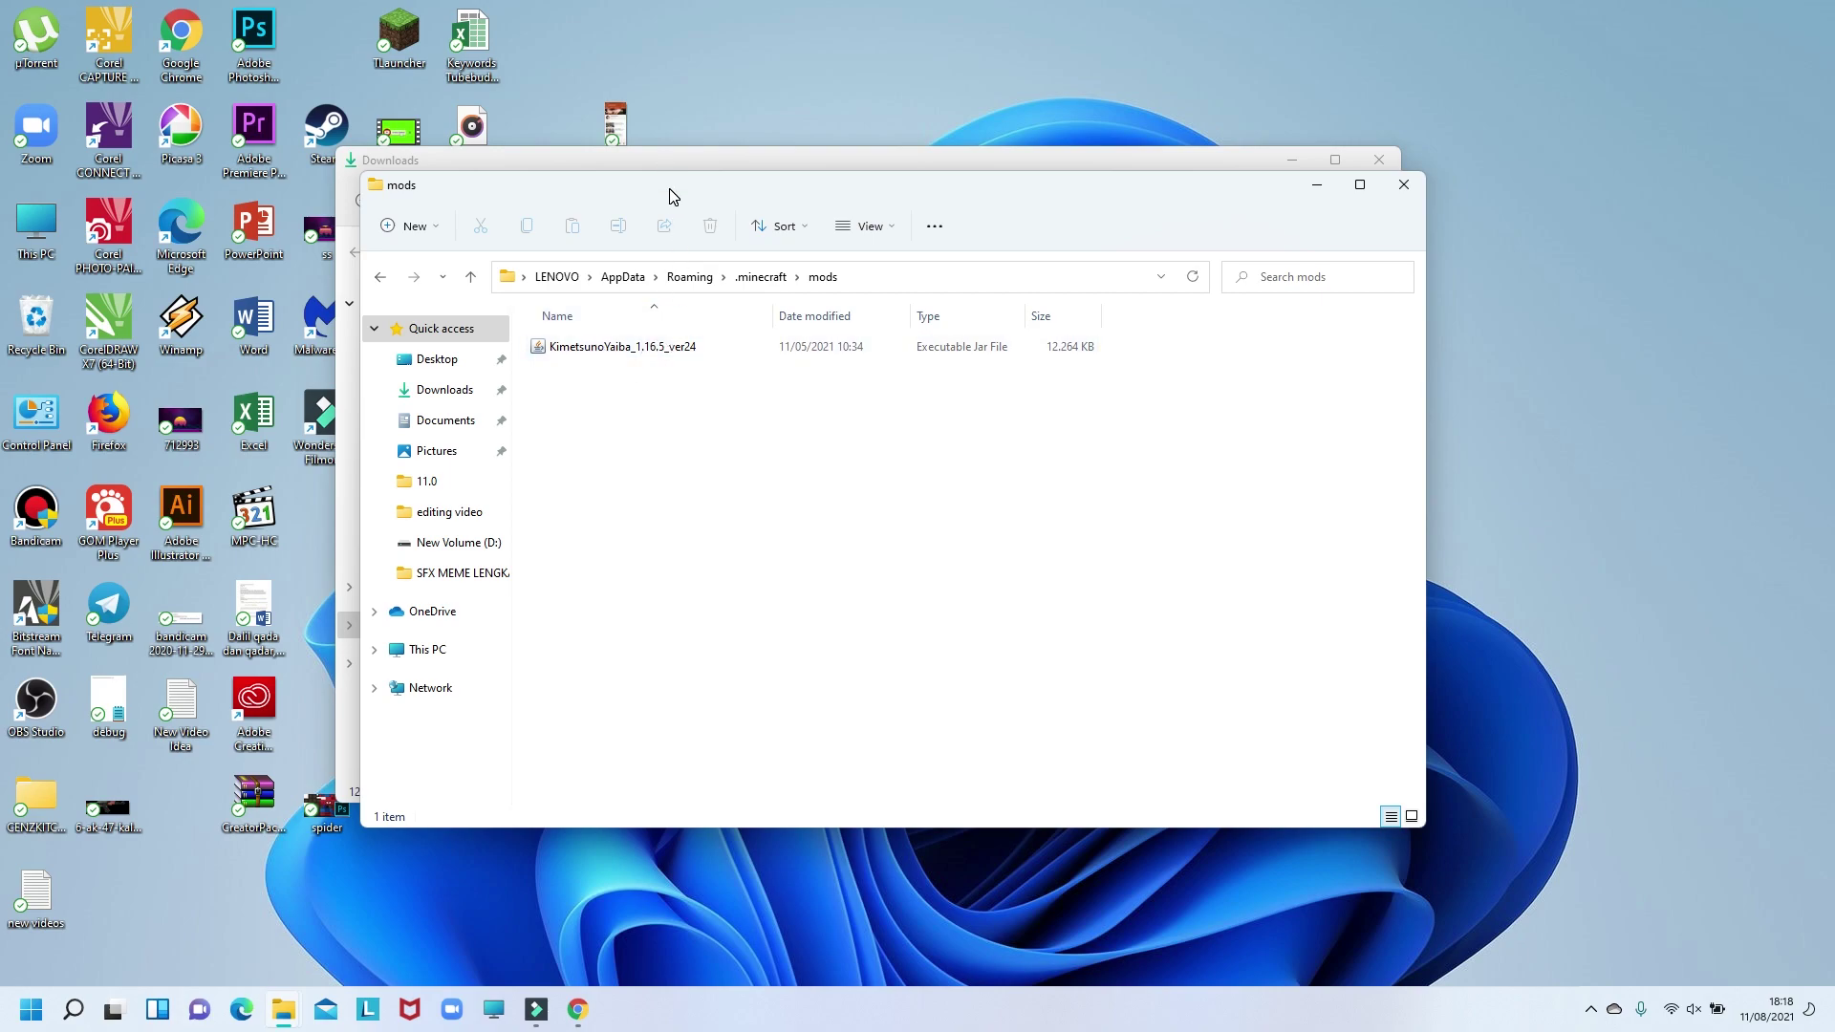
drag(670, 190, 1205, 280)
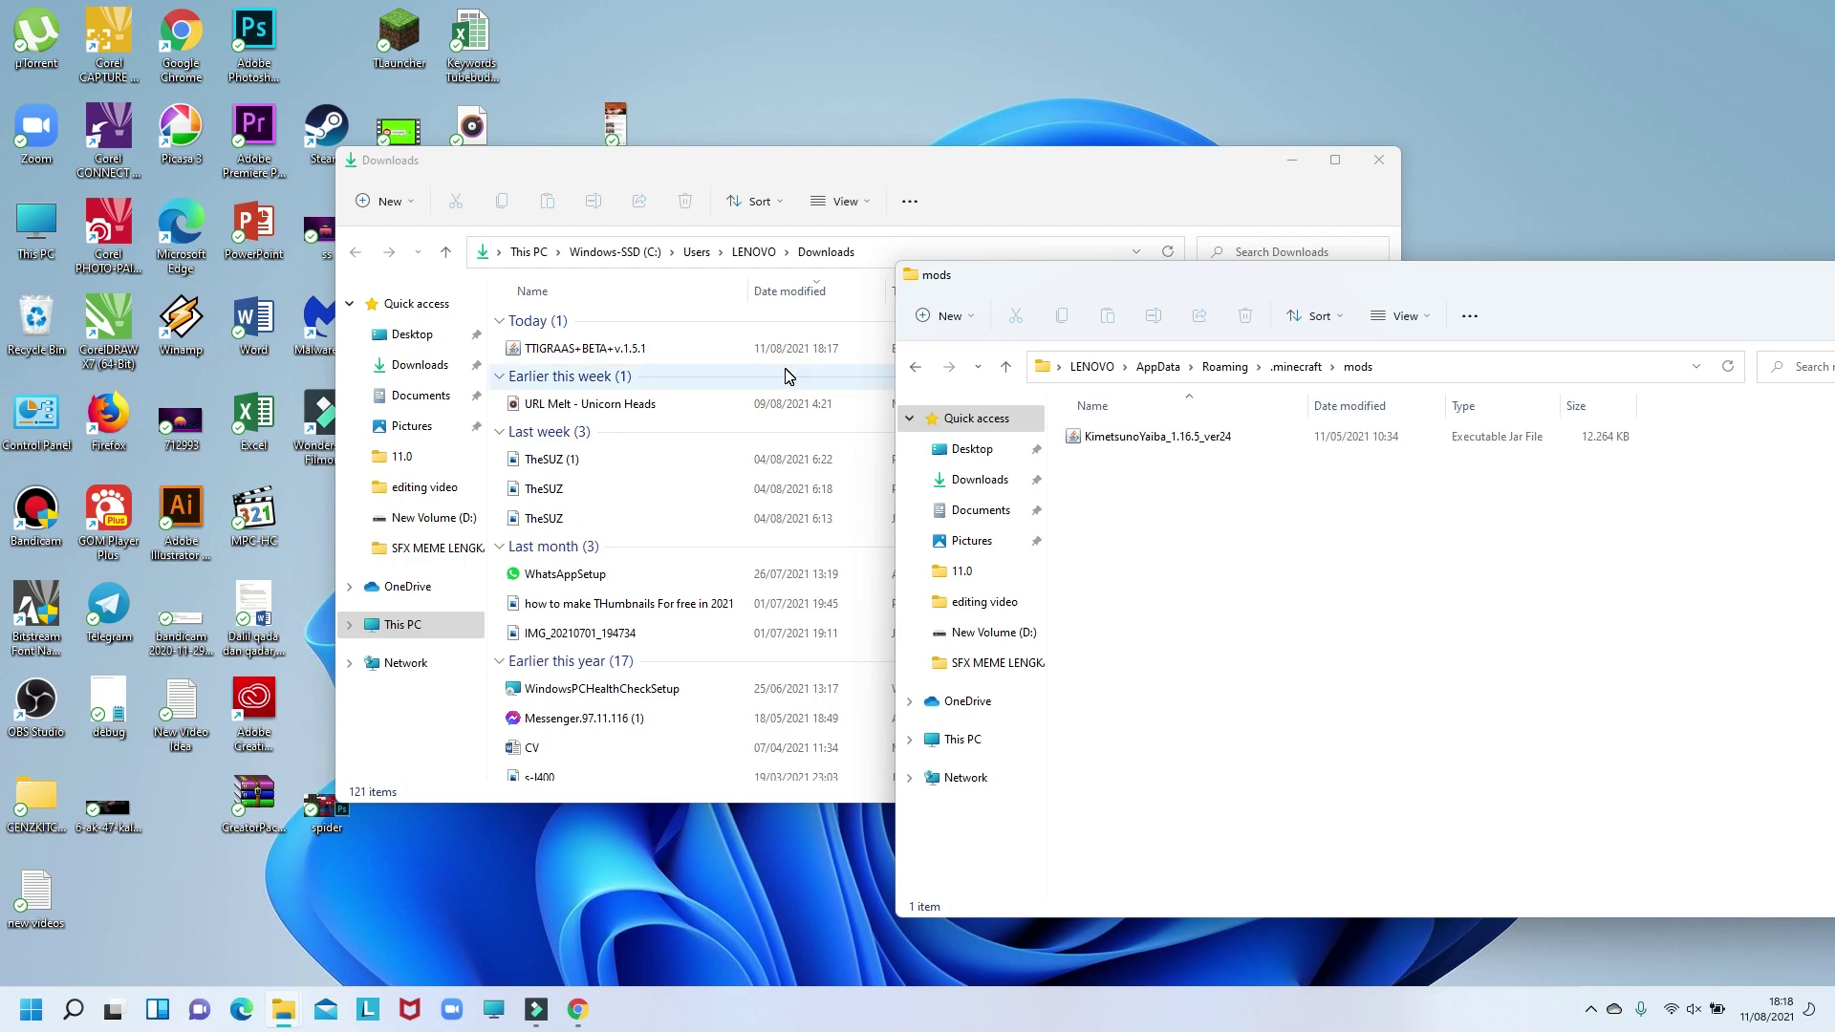
Step: Drag TTIGRAAS+BETA+v.1.5.1 from Downloads into the mods folder, then close the Downloads window
click(675, 340)
drag(675, 344, 1592, 637)
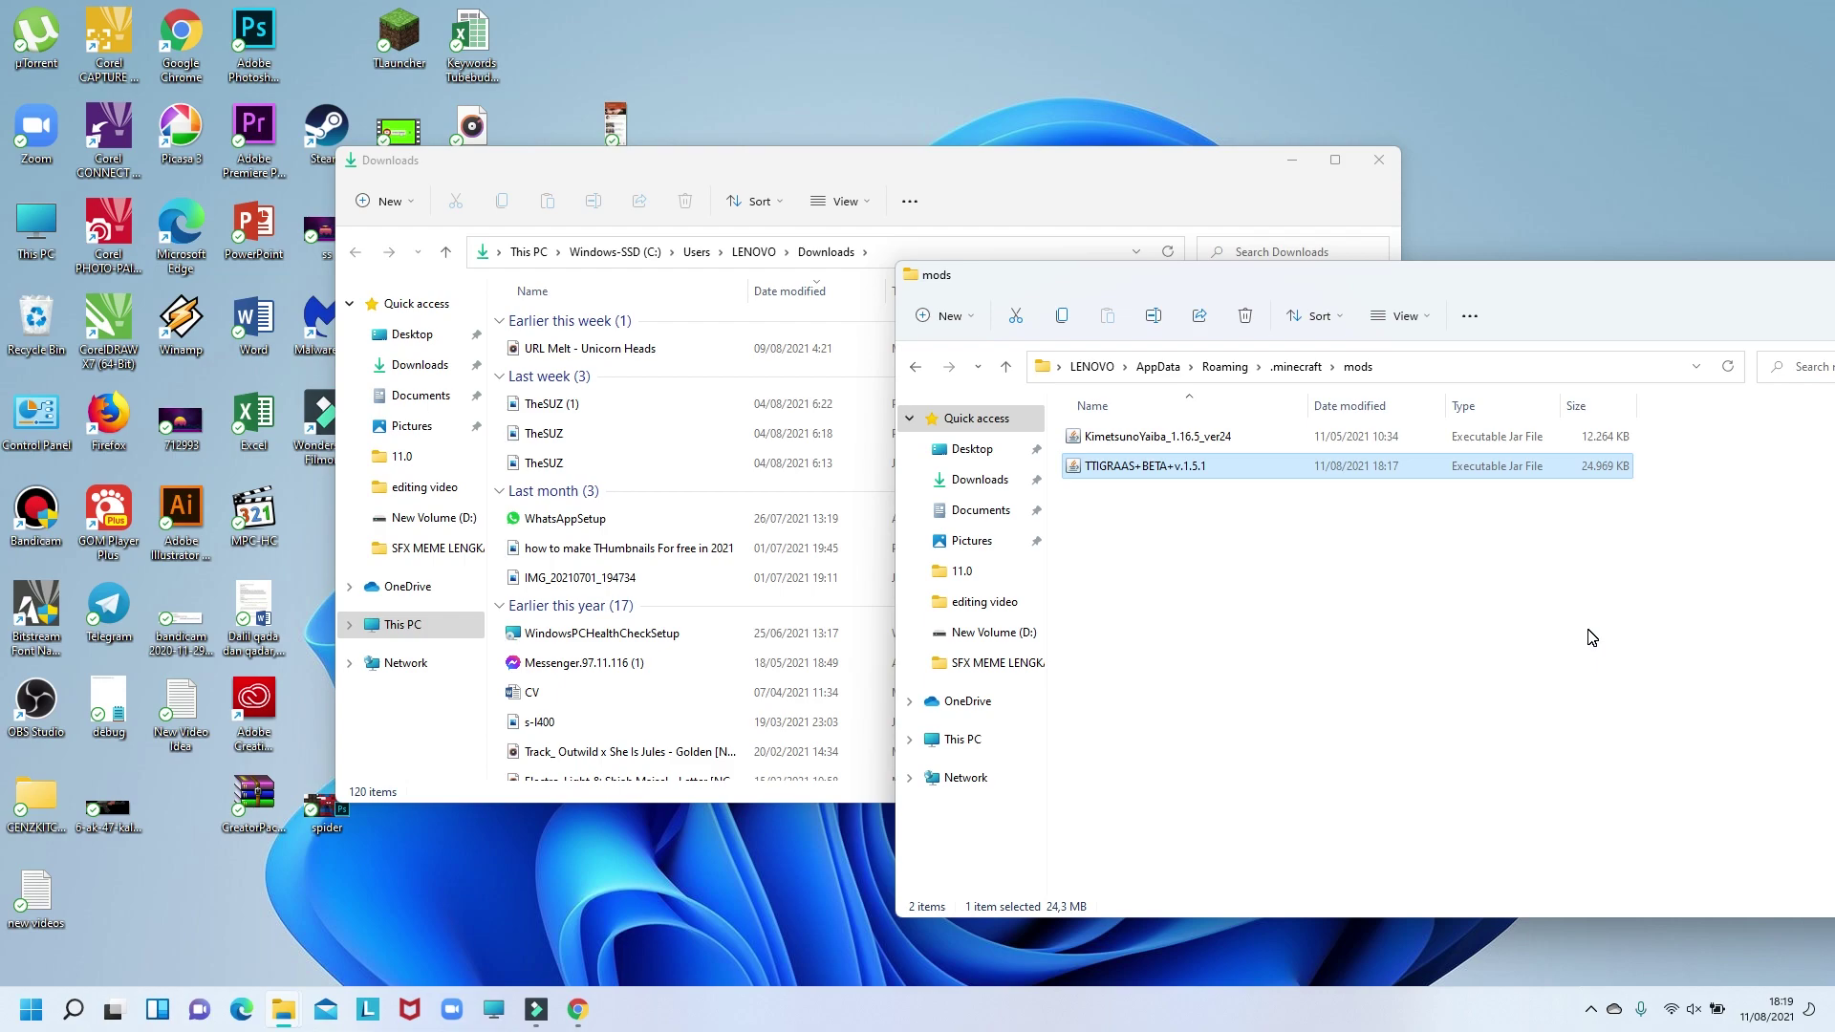
click(1387, 149)
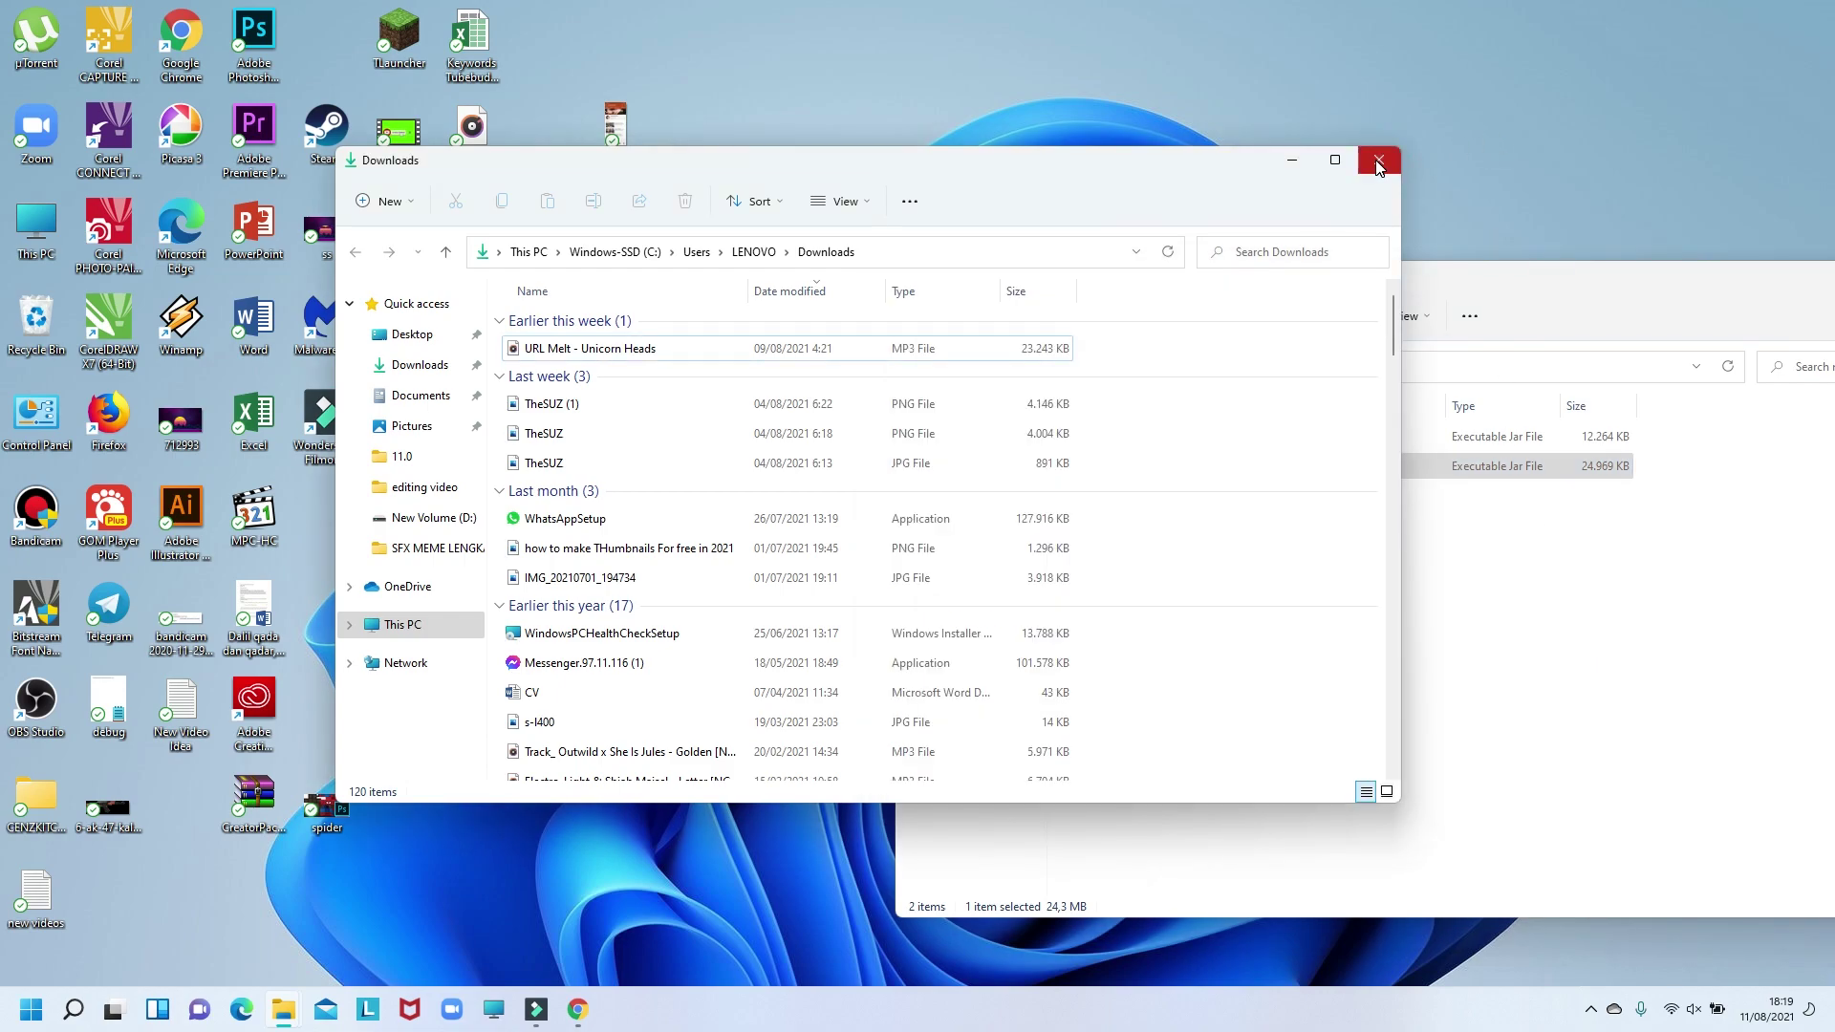
click(1379, 160)
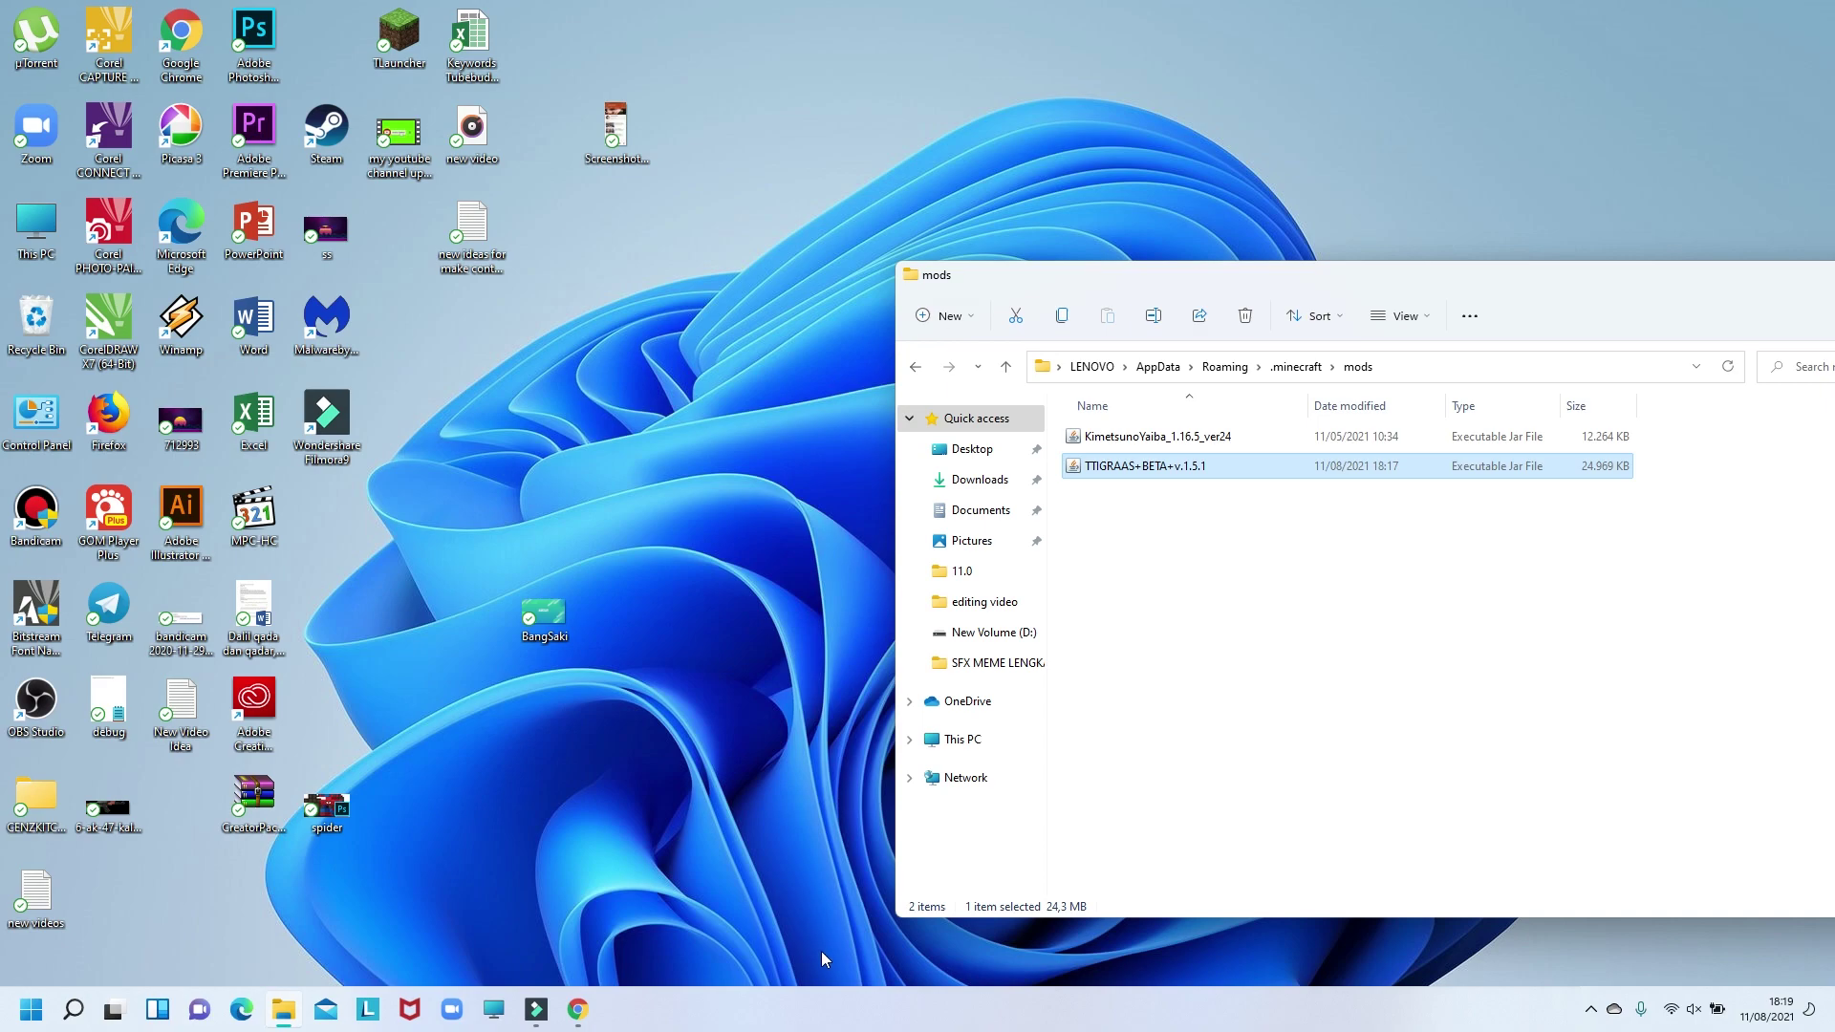
Step: In Chrome's Google tab, replace the query with 'forge download' and choose the 1.16.5 suggestion
click(576, 1010)
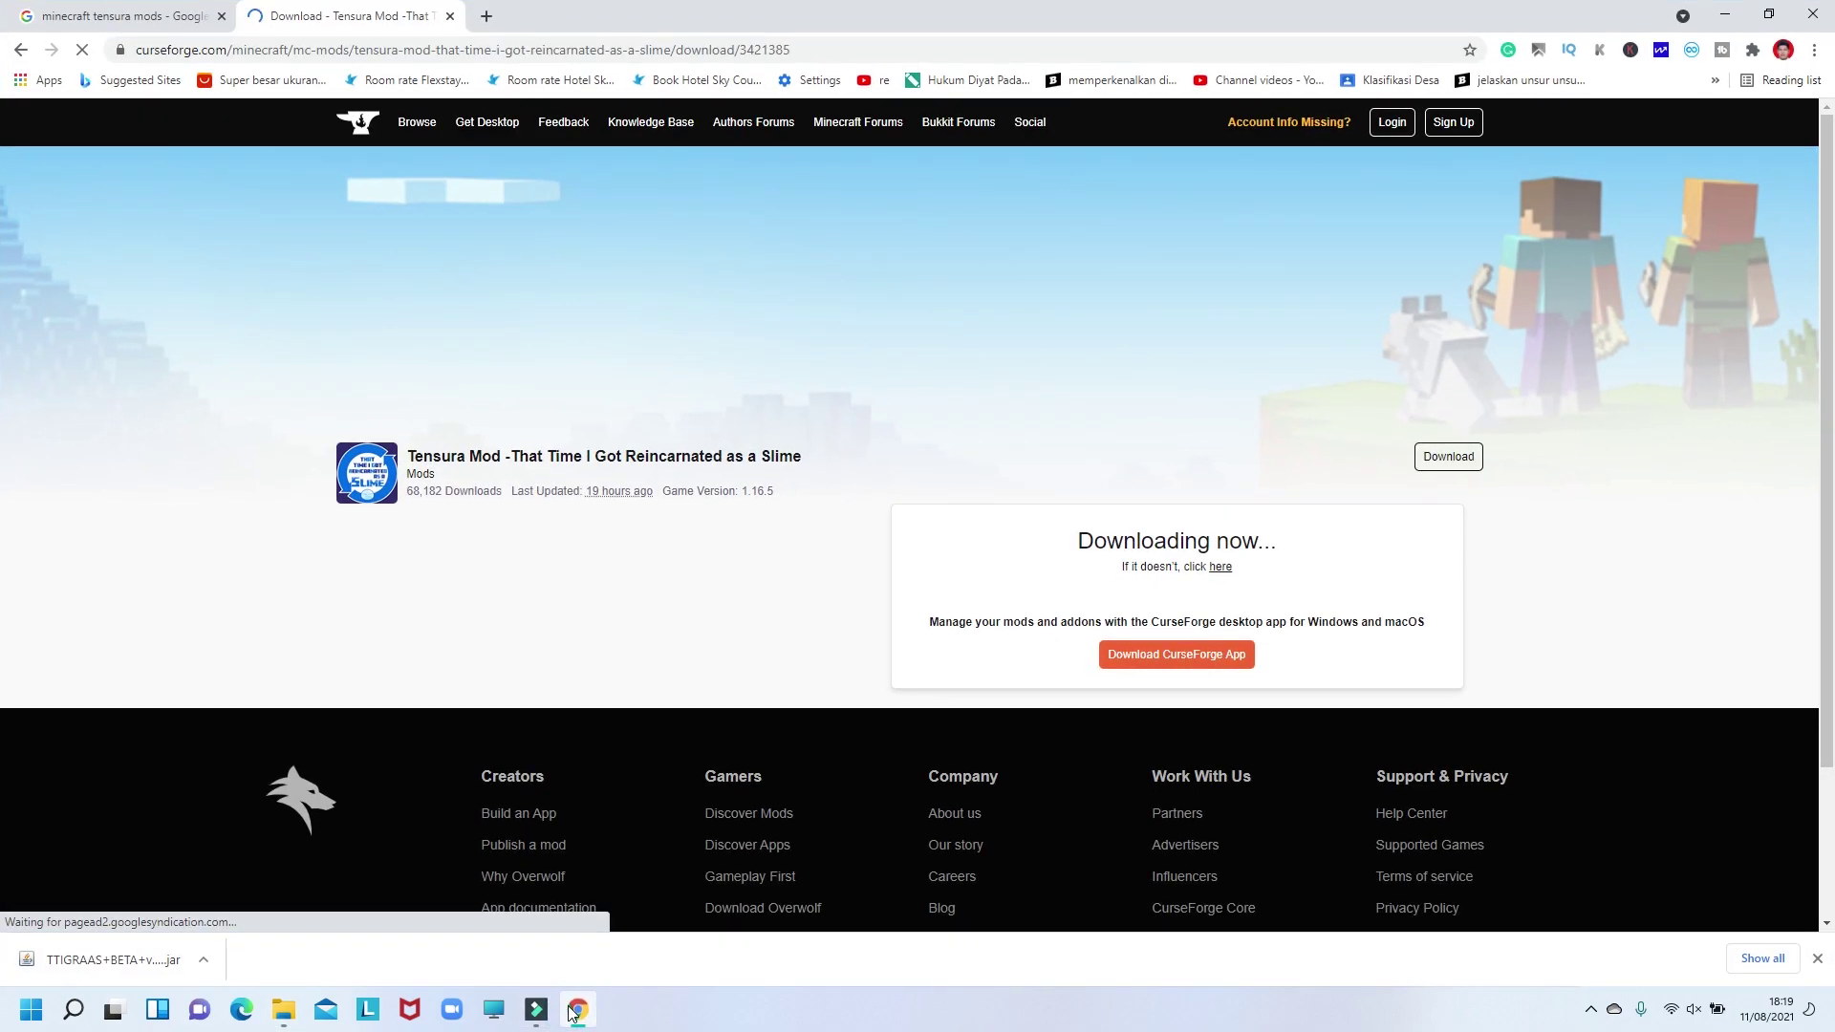
click(65, 12)
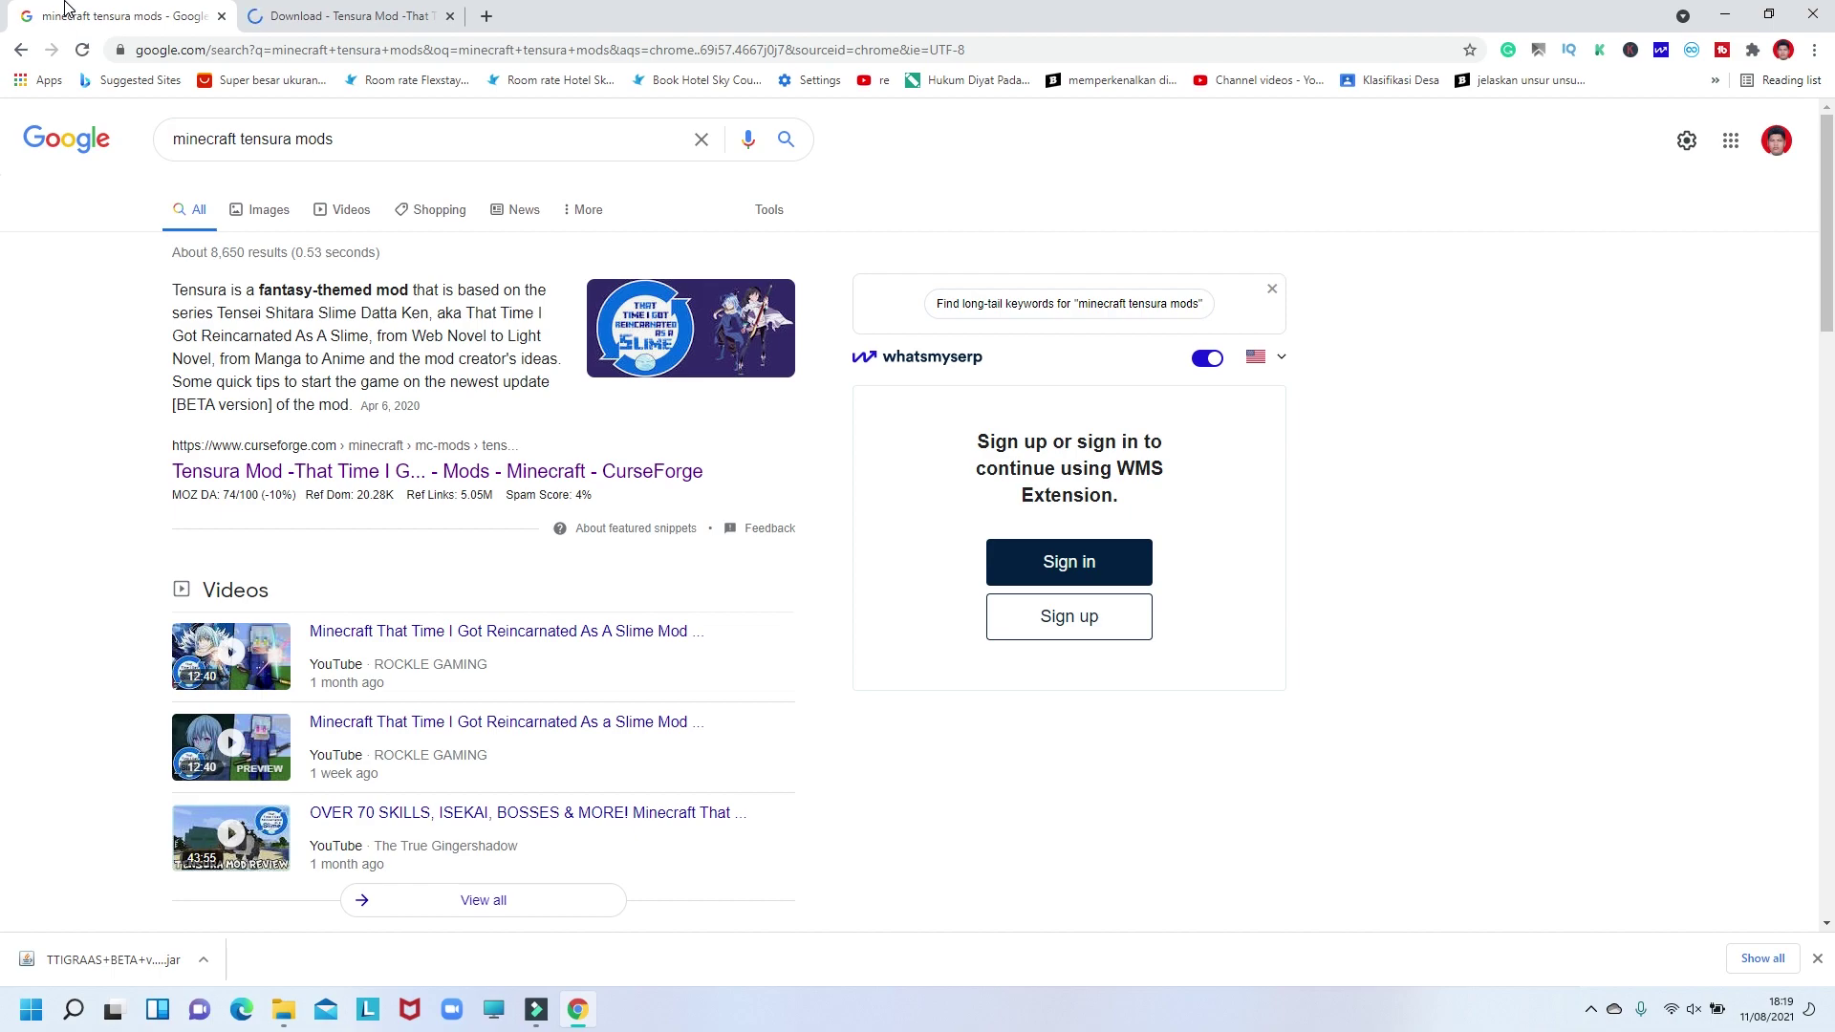
click(368, 140)
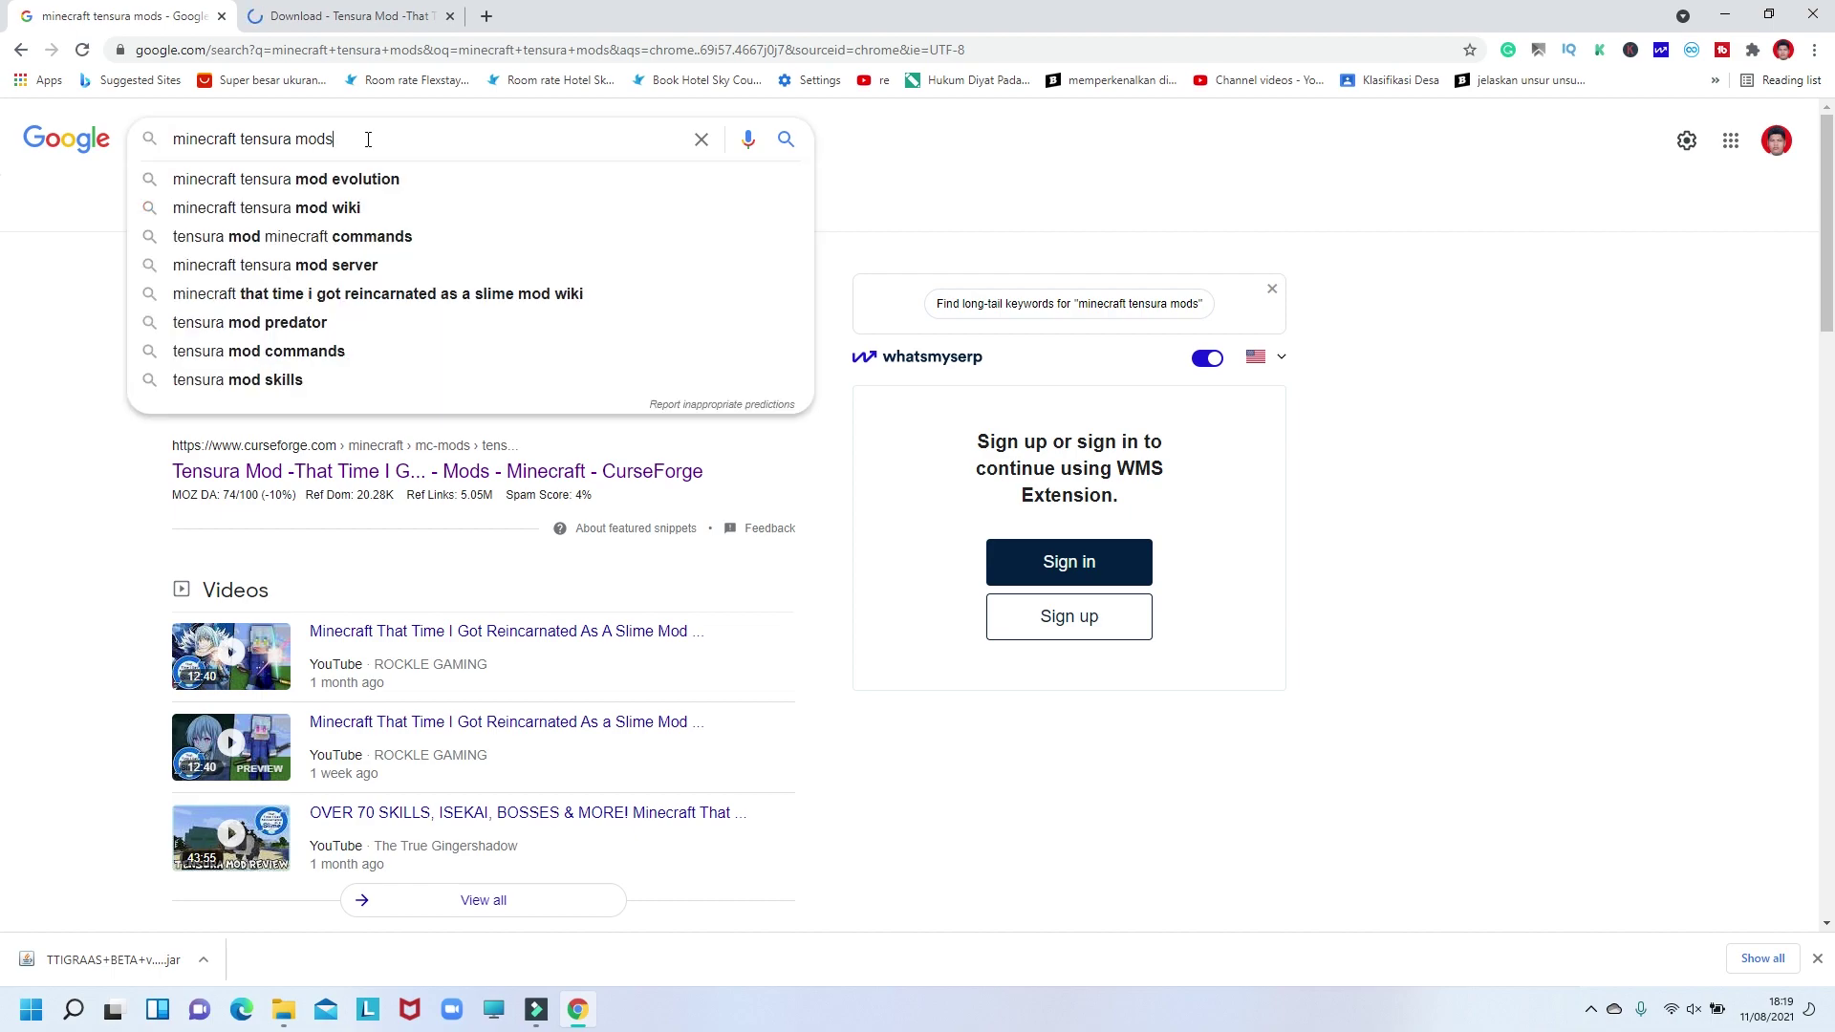
key(BackSpace)
key(BackSpace)
key(BackSpace)
key(BackSpace)
key(BackSpace)
key(BackSpace)
key(BackSpace)
key(BackSpace)
key(BackSpace)
key(BackSpace)
key(BackSpace)
key(BackSpace)
key(BackSpace)
key(BackSpace)
key(BackSpace)
key(BackSpace)
key(BackSpace)
key(BackSpace)
key(BackSpace)
key(BackSpace)
key(BackSpace)
key(BackSpace)
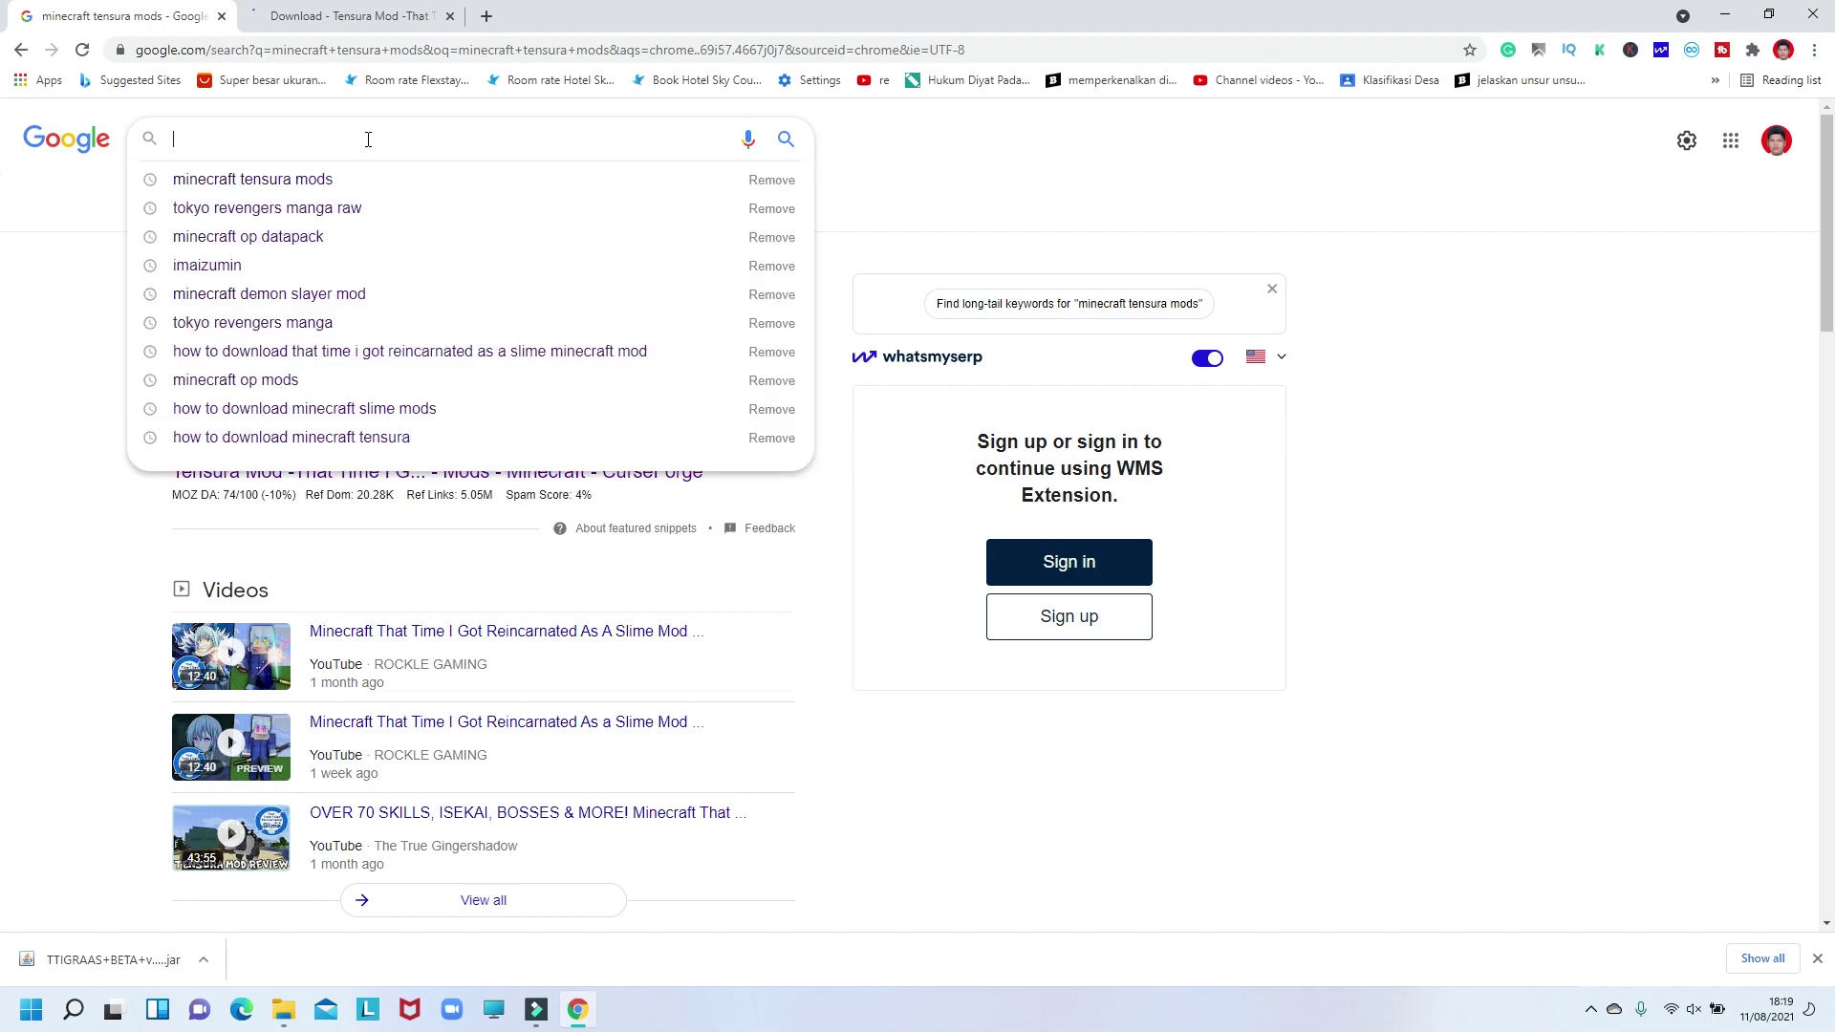
text(forge)
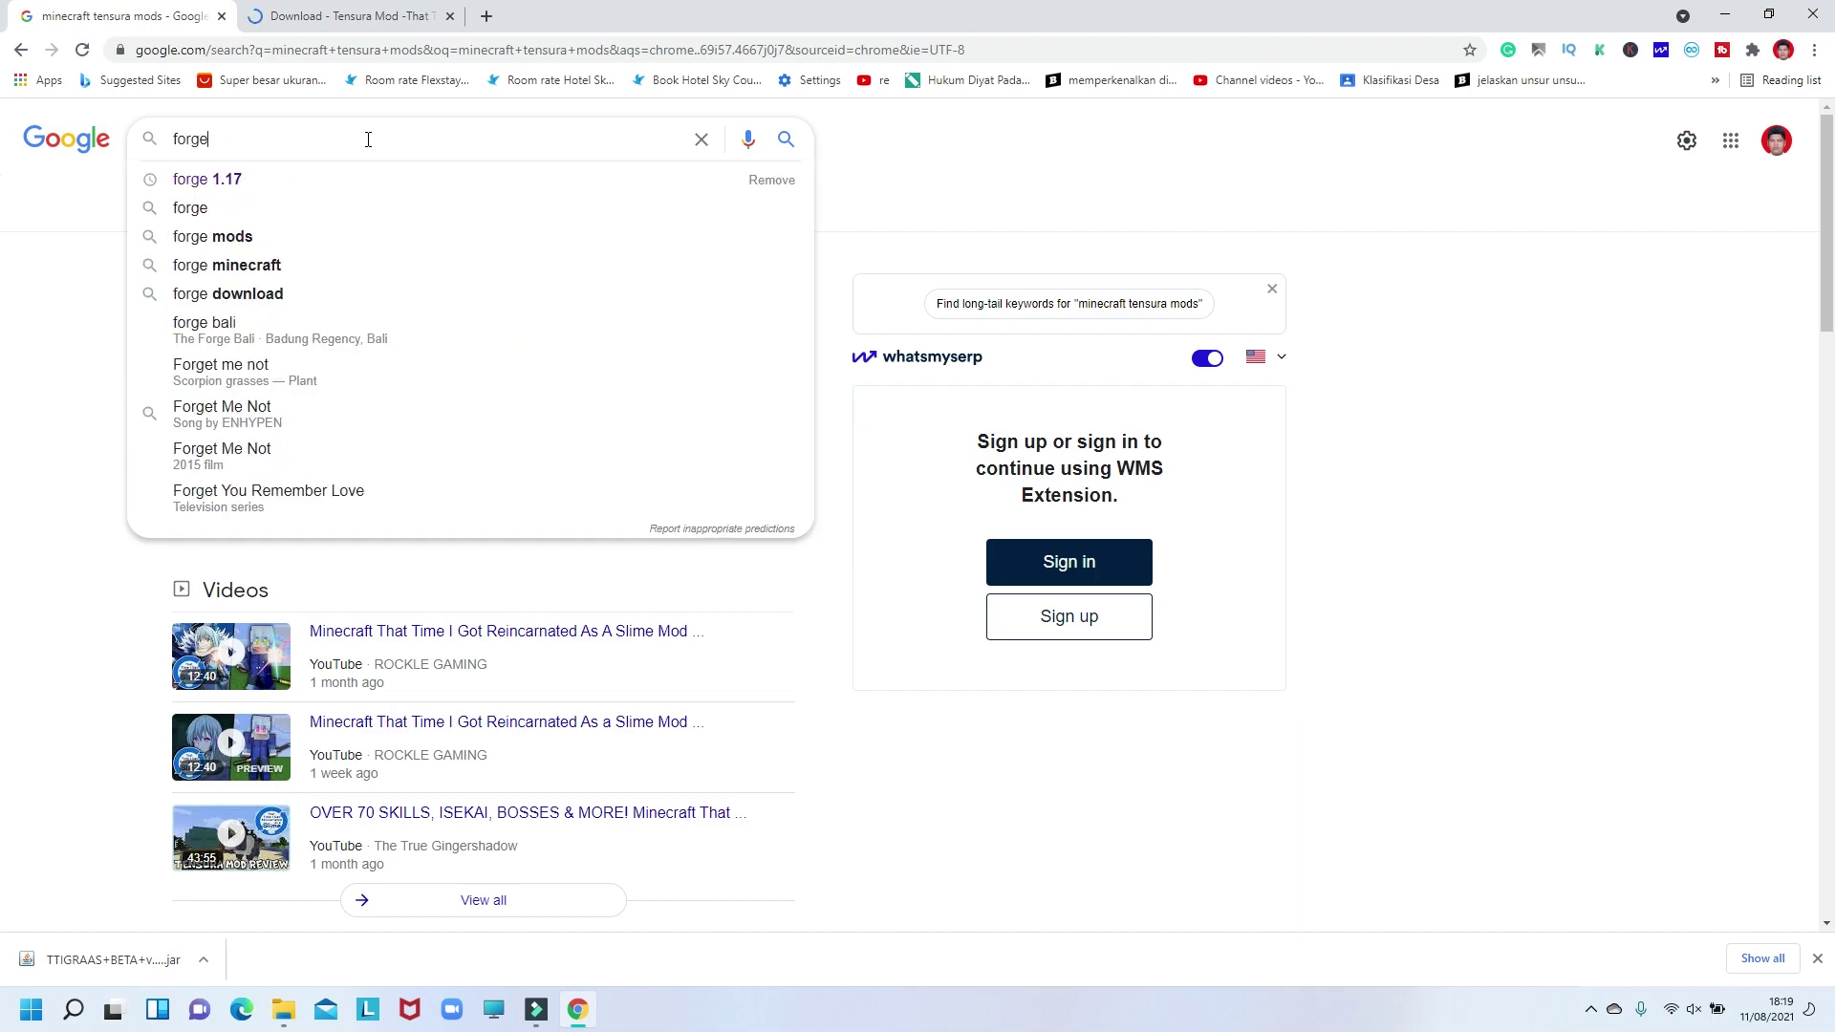
text( download)
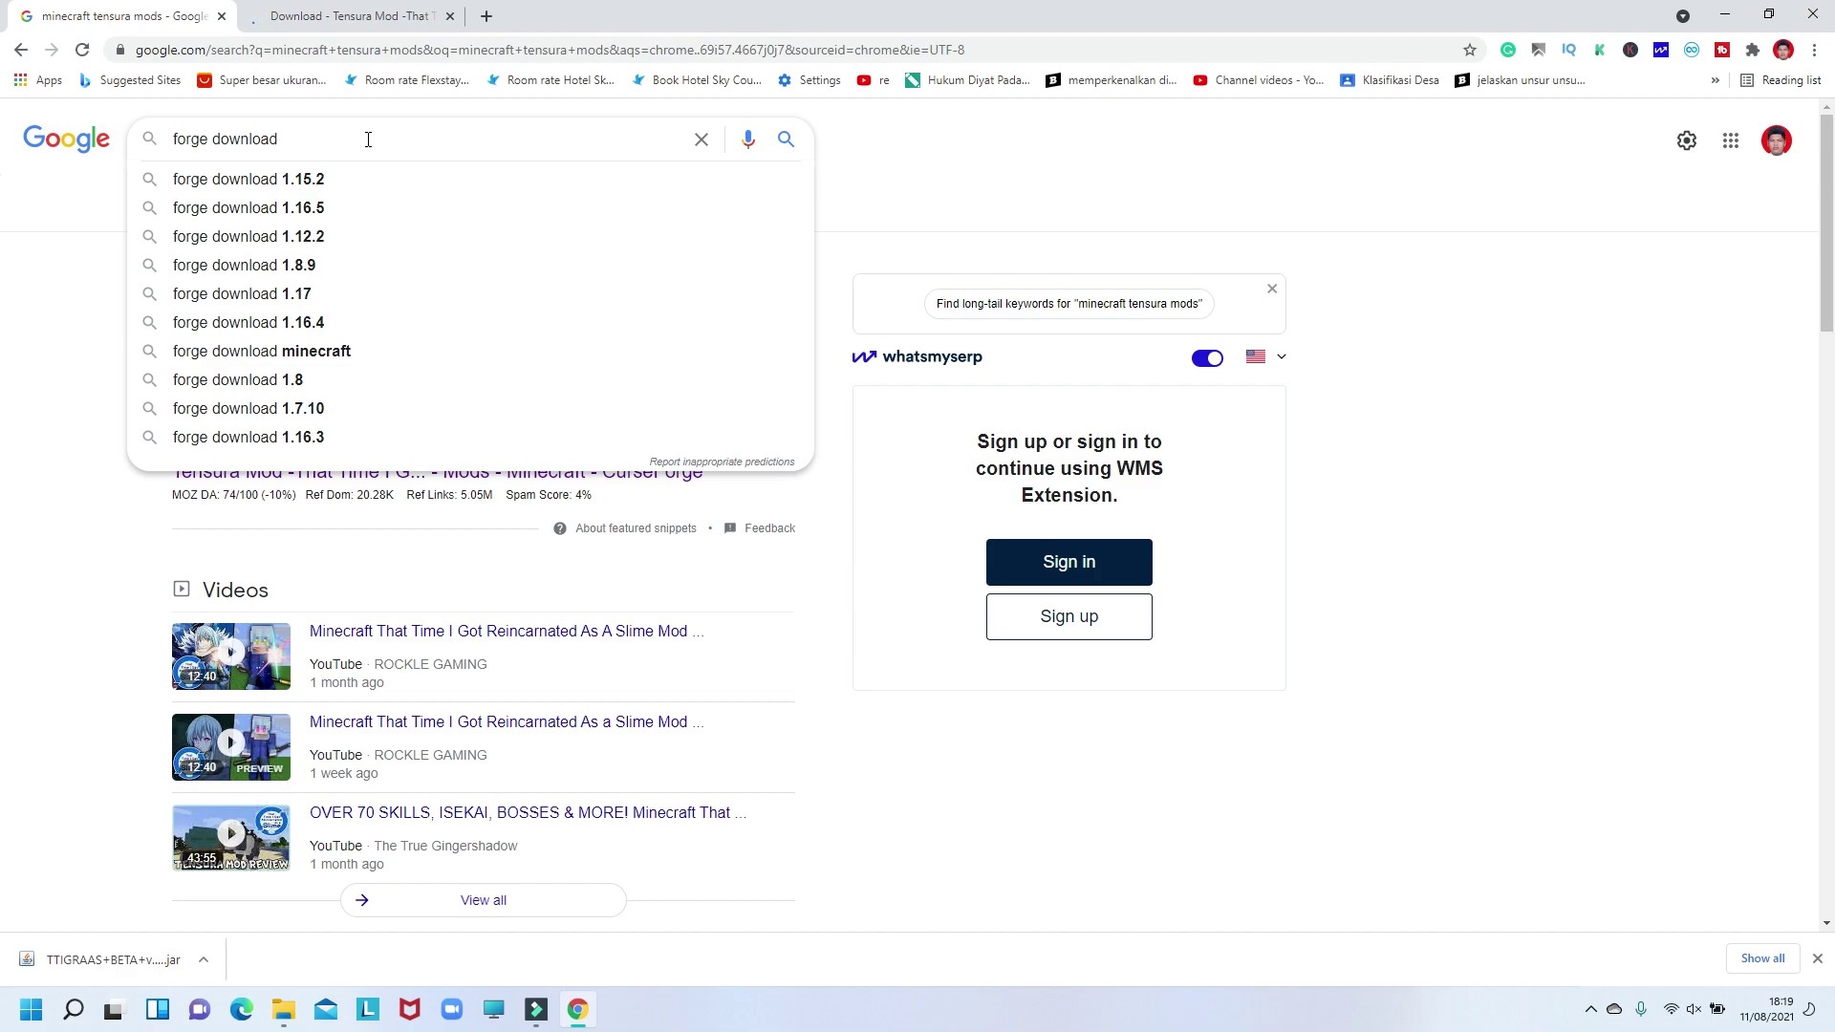
click(270, 209)
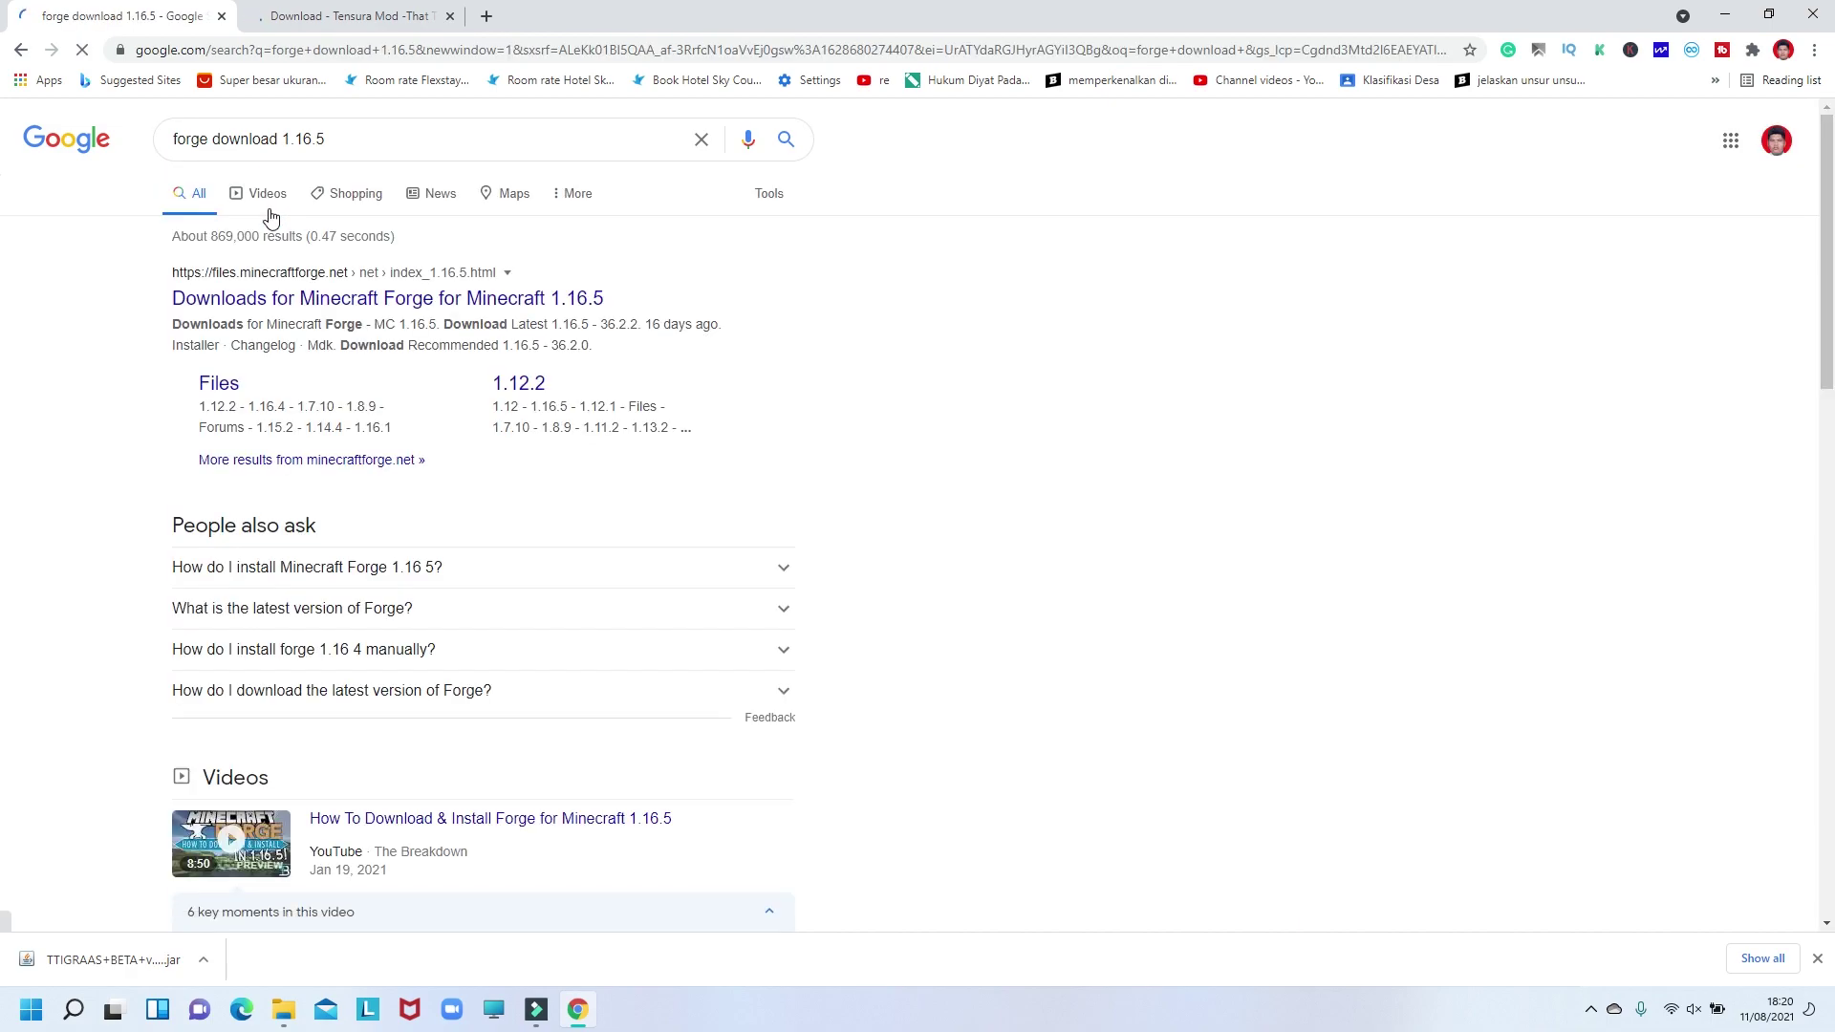
Step: Open the files.minecraftforge.net 1.16.5 result, then return the CurseForge tab to the Tensura Mod page
click(292, 301)
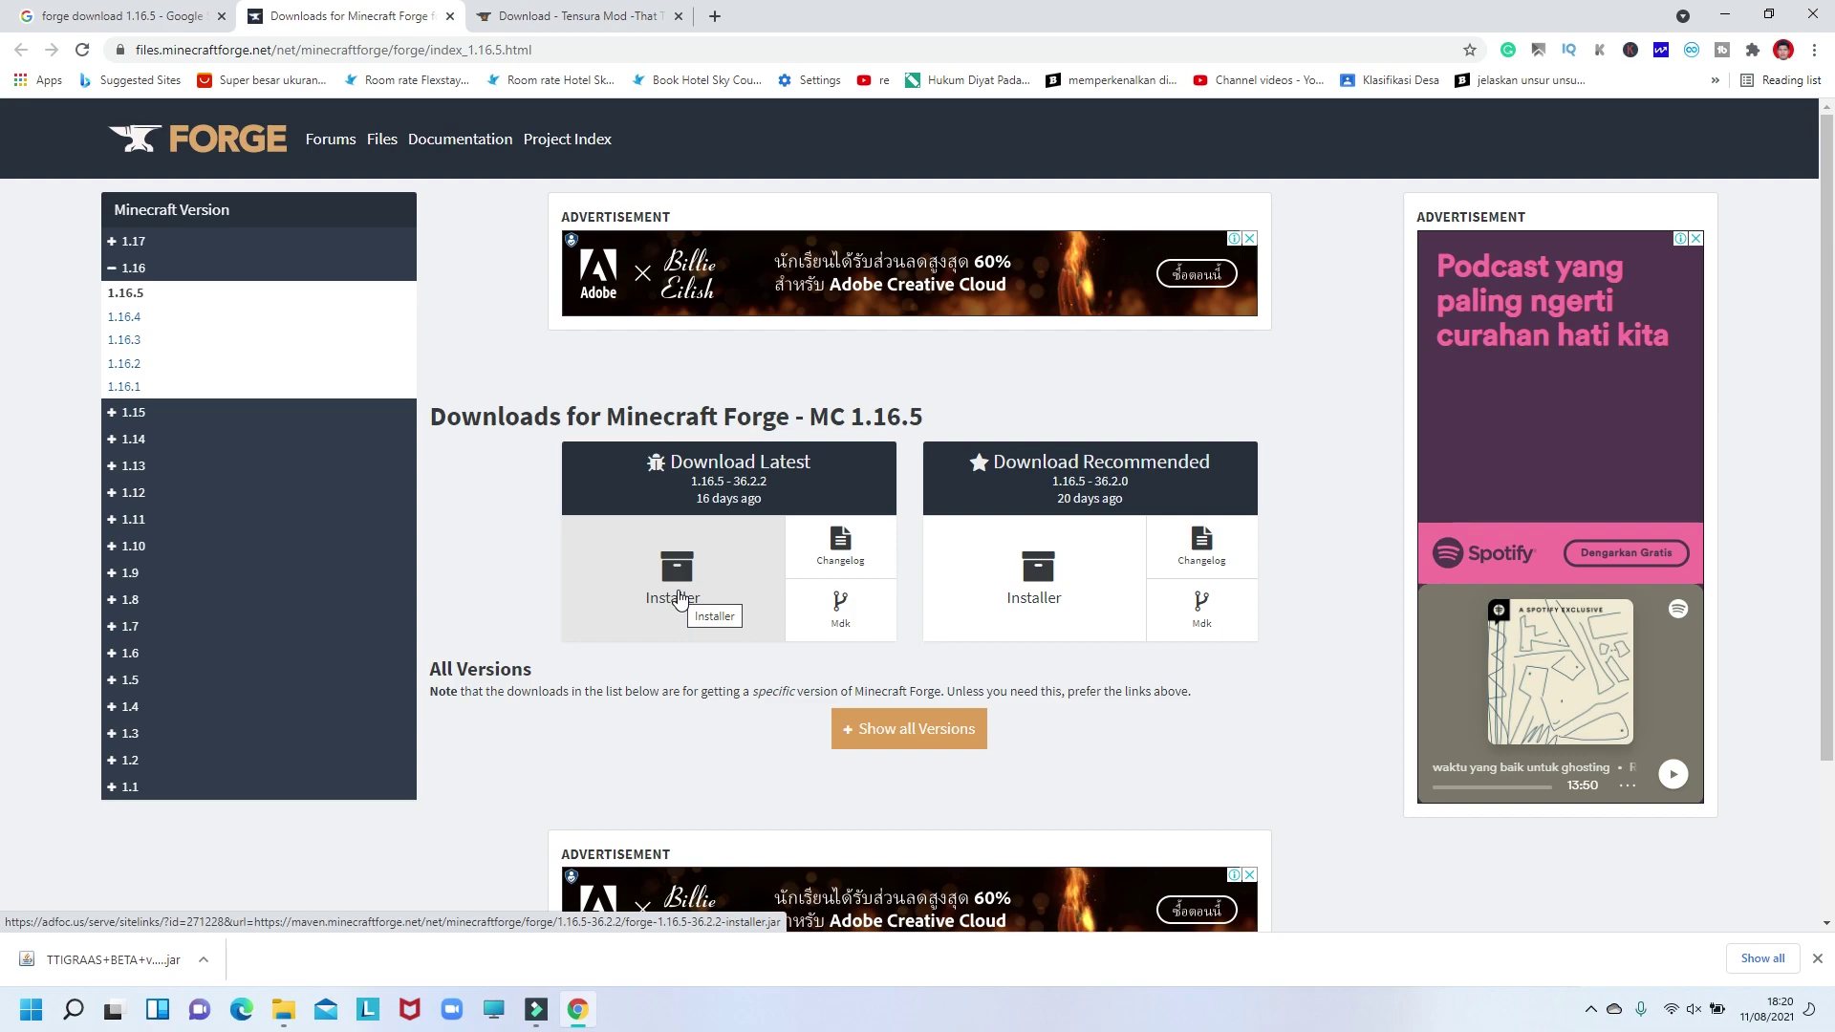
click(551, 16)
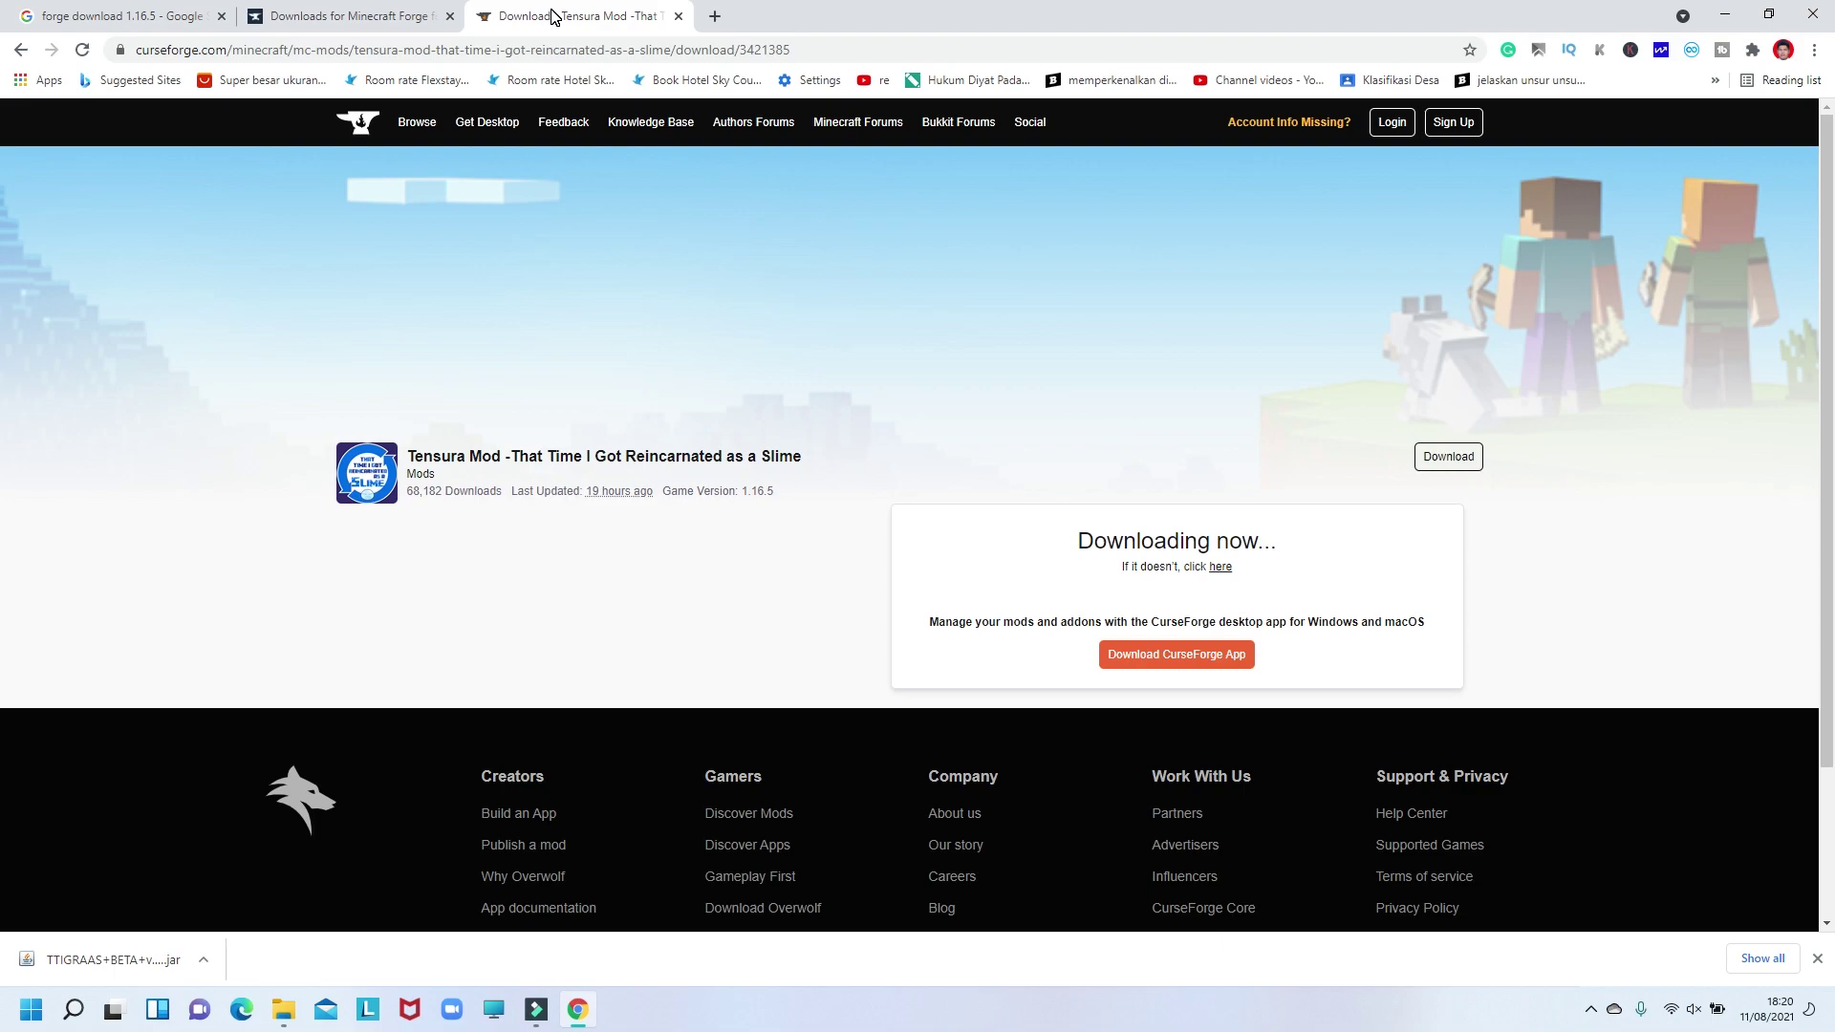
click(20, 50)
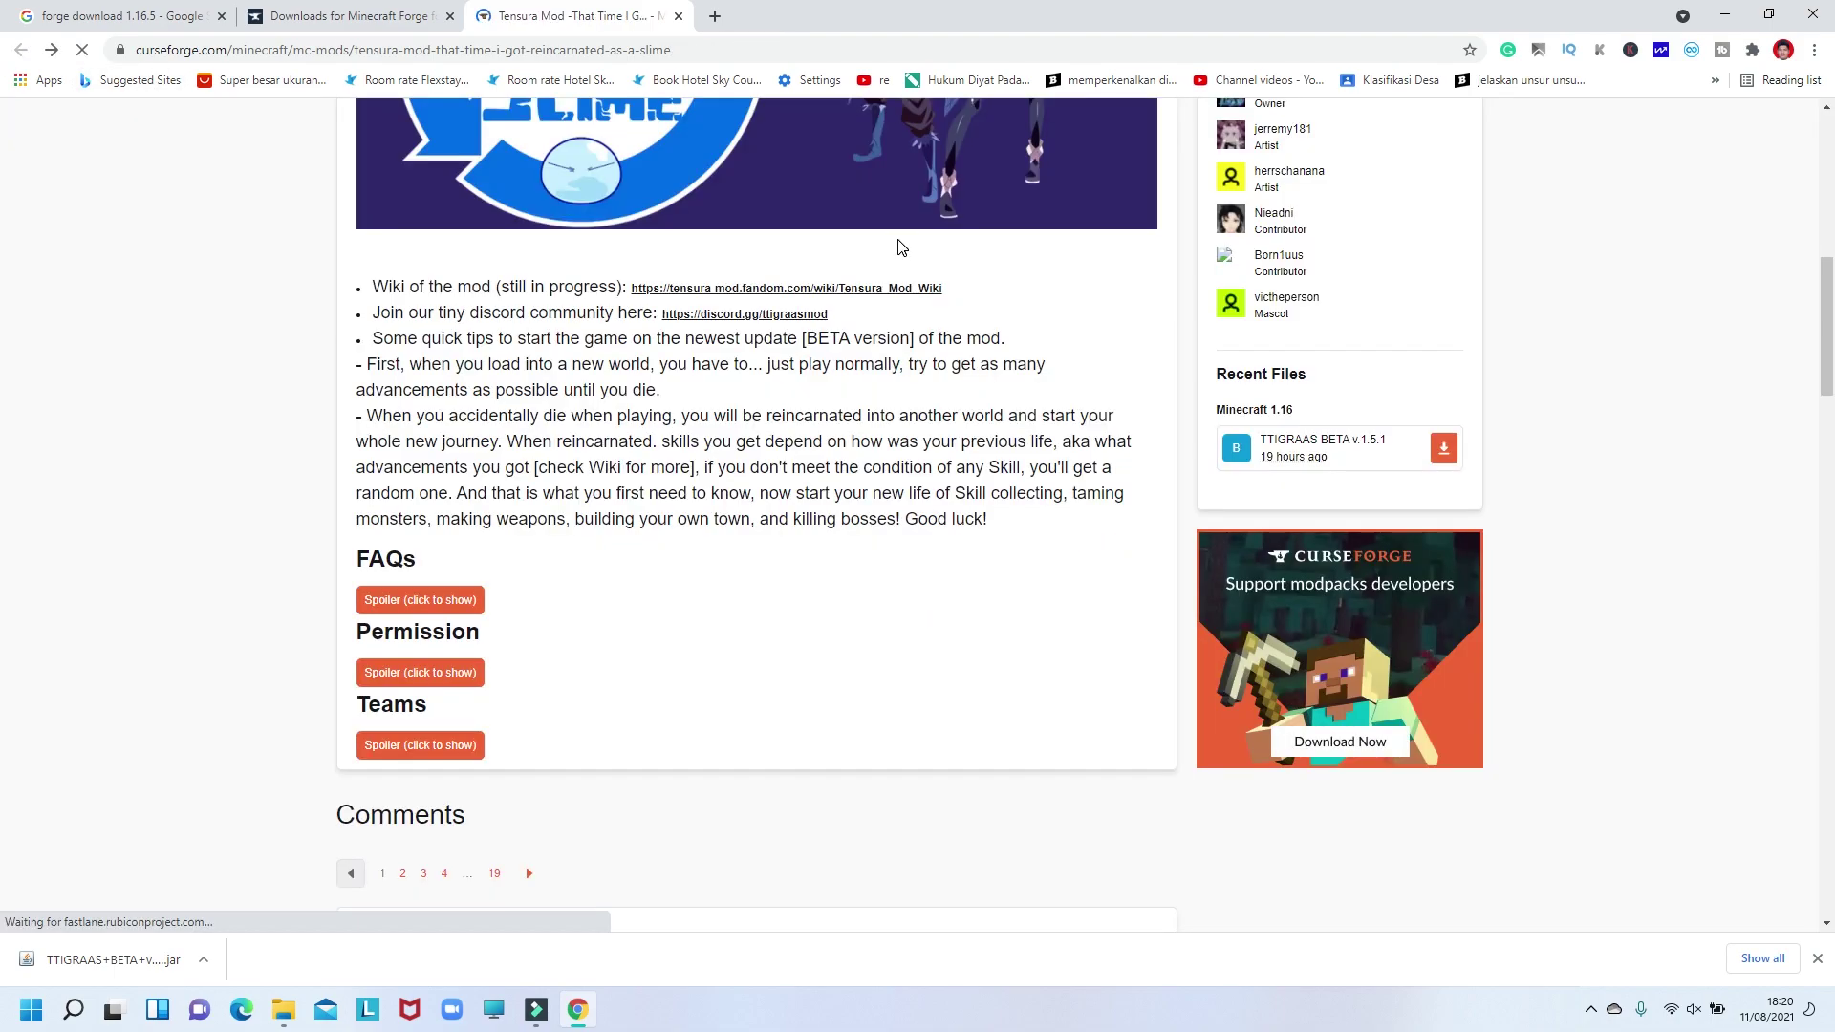